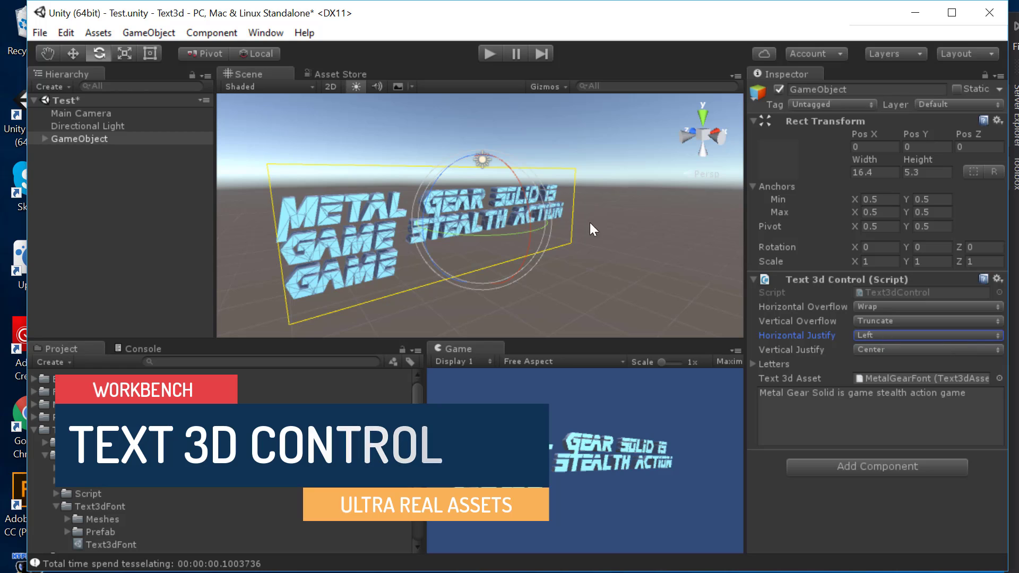
# Step: Try Right then Center horizontal justify, and Top, Bottom, then Center vertical justify
pyautogui.click(882, 335)
pyautogui.click(889, 378)
pyautogui.click(894, 339)
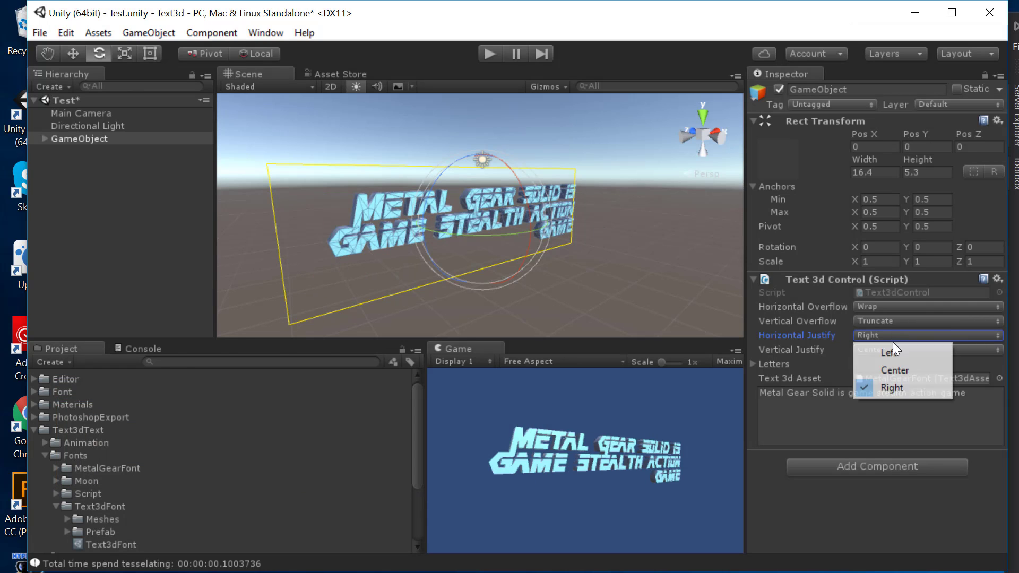
pyautogui.click(891, 370)
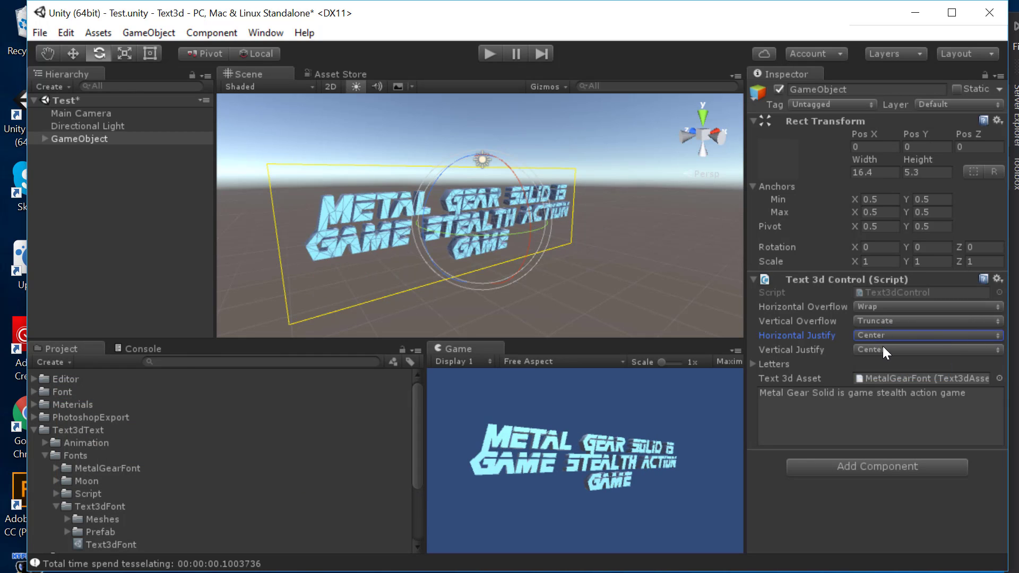
pyautogui.click(883, 349)
pyautogui.click(885, 366)
pyautogui.click(886, 351)
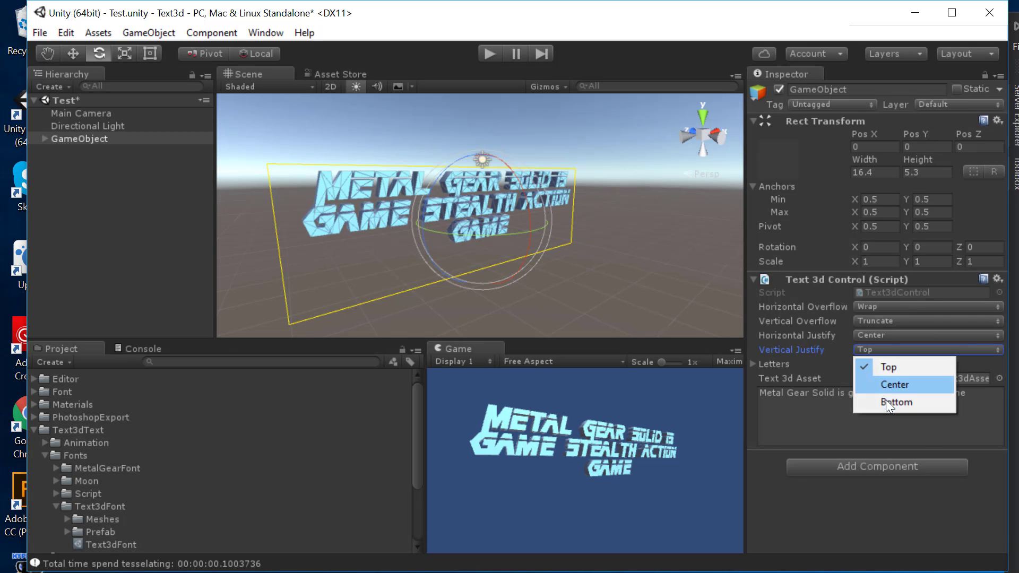
pyautogui.click(886, 401)
pyautogui.click(891, 350)
pyautogui.click(896, 384)
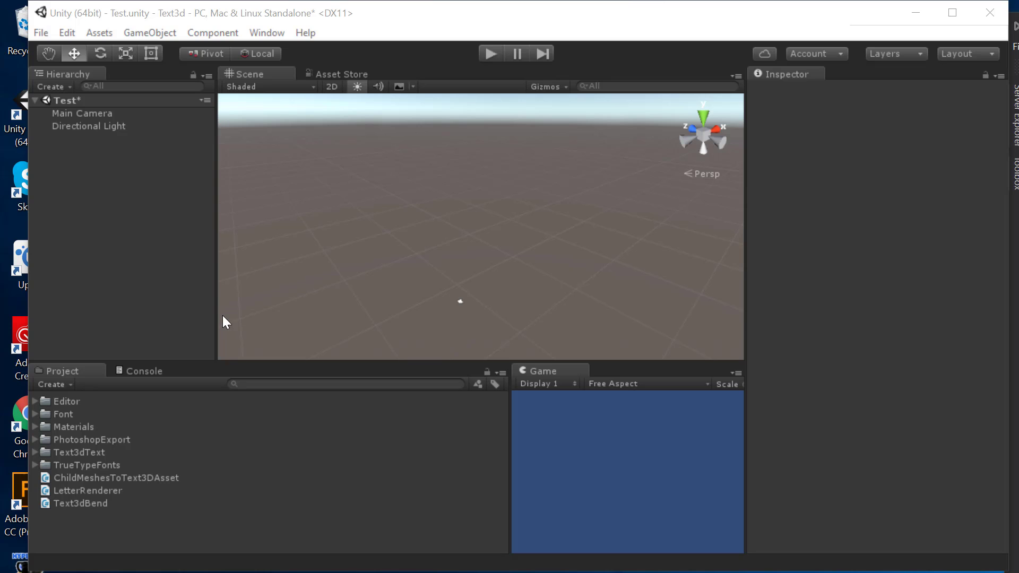
pyautogui.hotkey('ctrl', 'p')
pyautogui.press('e')
pyautogui.click(329, 73)
pyautogui.scroll(3, 473, 212)
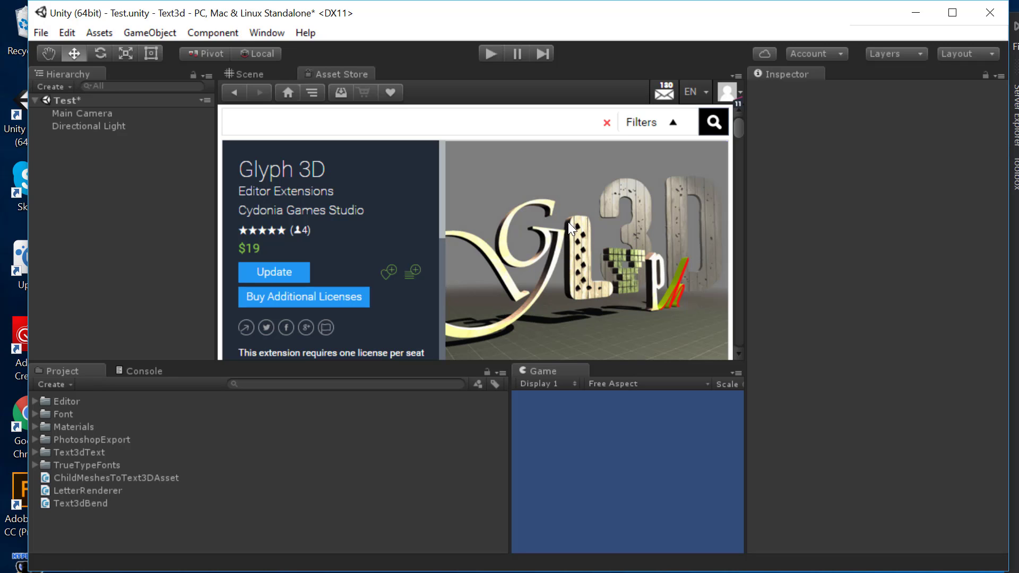
# Step: Open the Glyph 3D text generator from the GameObject menu in the Scene view
pyautogui.click(244, 75)
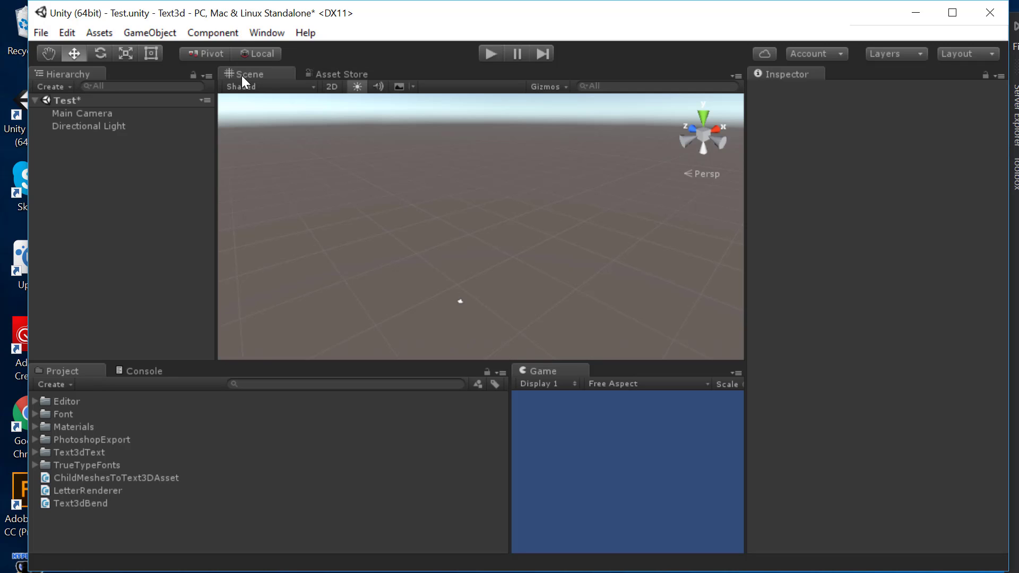
pyautogui.click(162, 33)
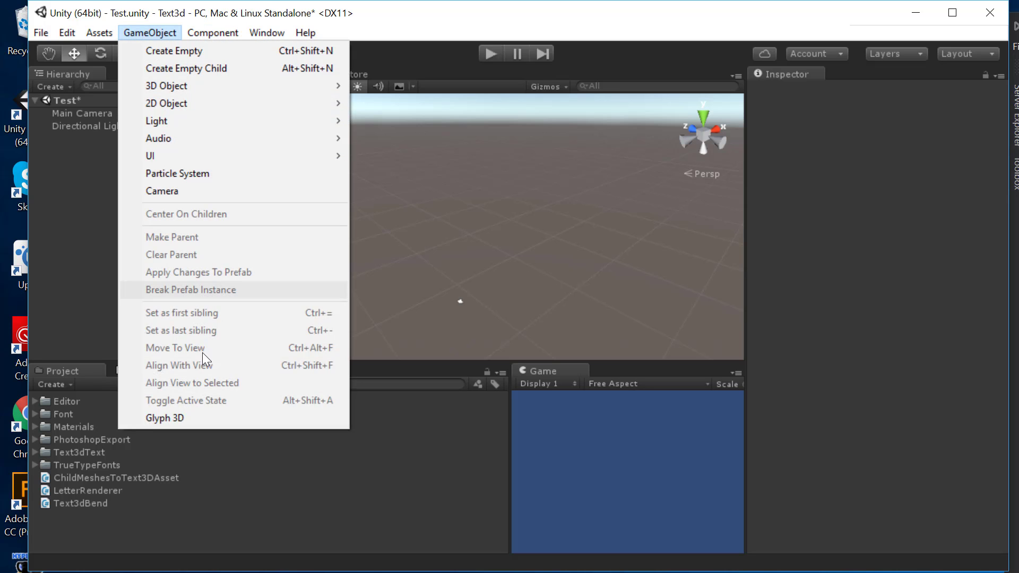
pyautogui.click(173, 419)
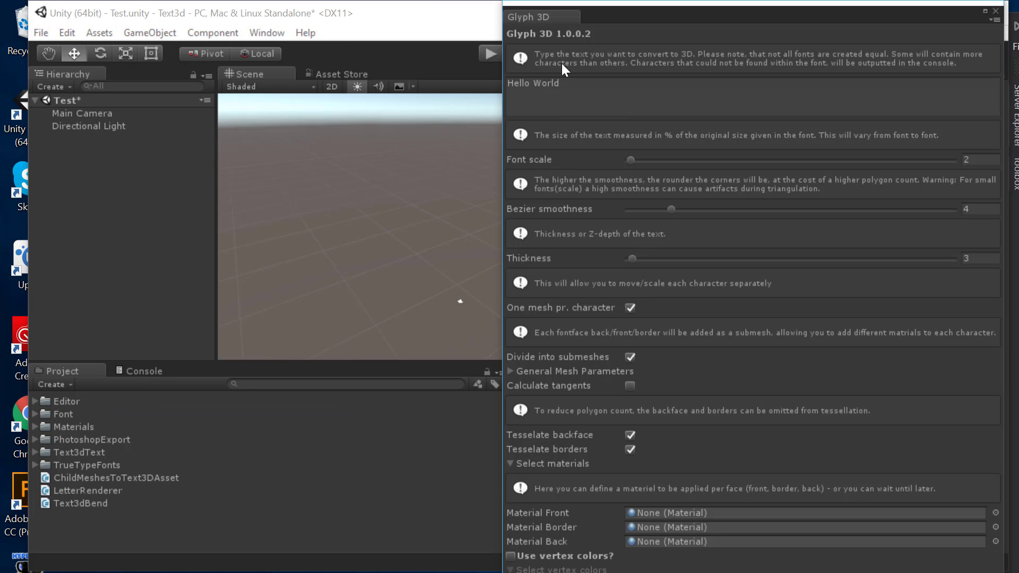
pyautogui.moveTo(613, 26)
pyautogui.mouseDown()
pyautogui.moveTo(536, 98)
pyautogui.moveTo(620, 45)
pyautogui.moveTo(605, 21)
pyautogui.moveTo(609, 33)
pyautogui.moveTo(615, 24)
pyautogui.mouseUp()
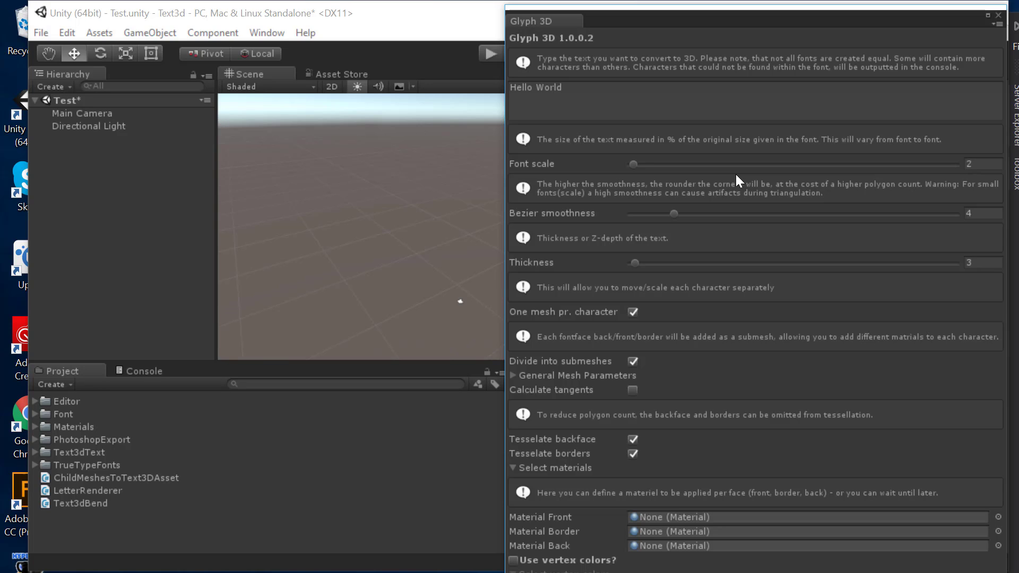
# Step: Replace Hello World with A–Z, a–z, 0–9 and punctuation; set Thickness 9.3, Bezier smoothness 3
pyautogui.click(646, 114)
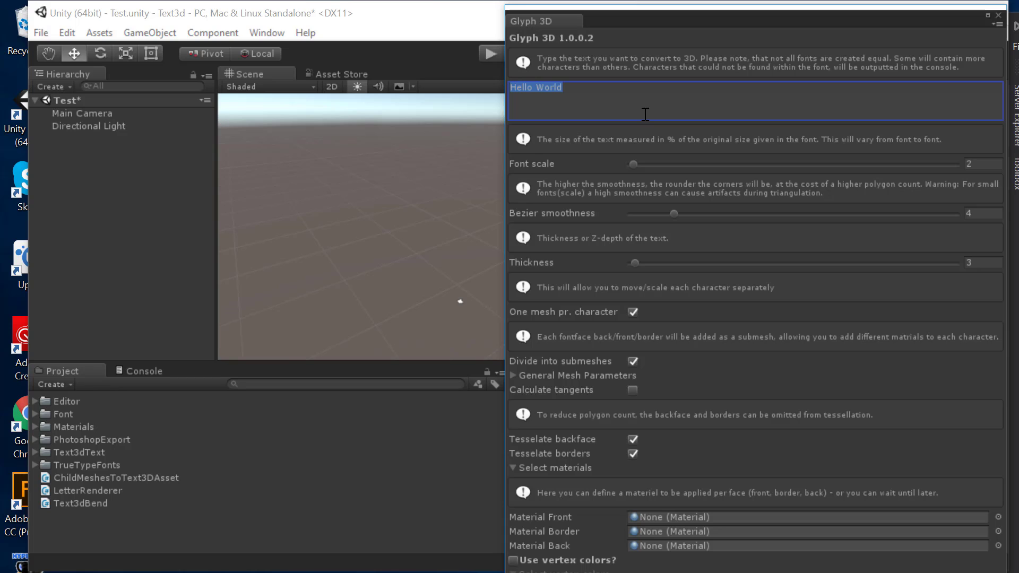
pyautogui.write('ABCDEFGHIJK')
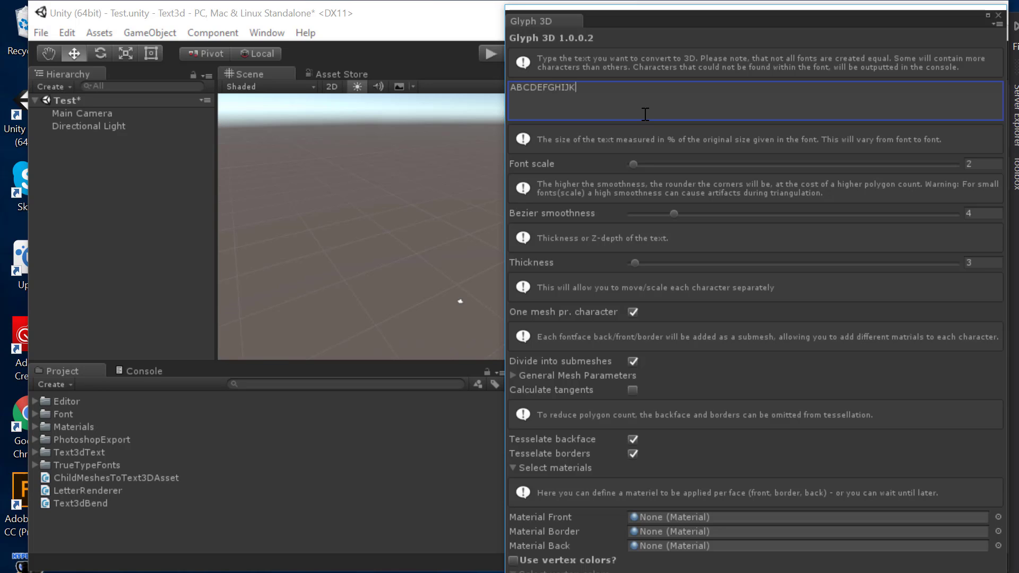
pyautogui.write('LMNOPQRSTUVWXYZabcdefghijklmnopqrs')
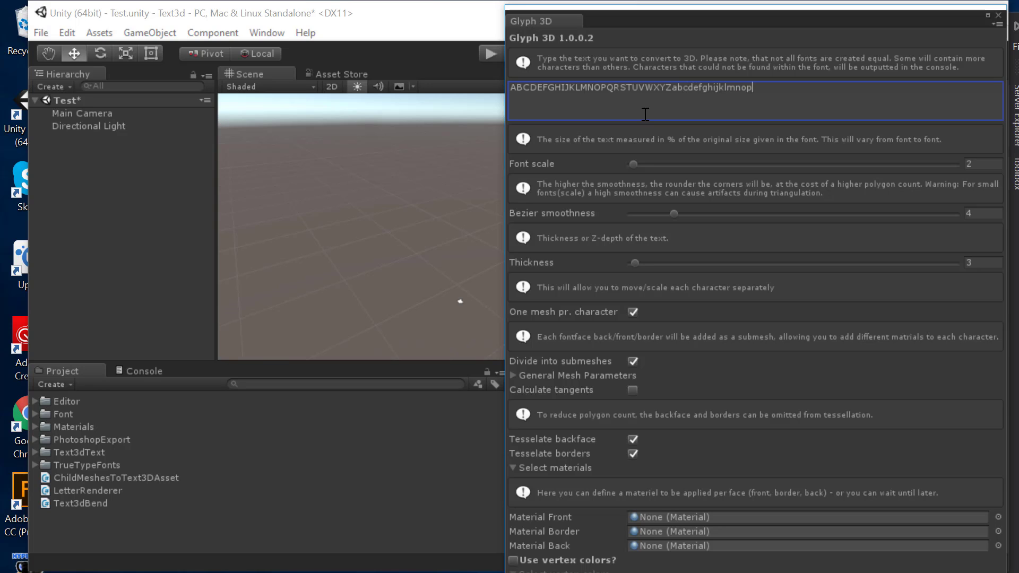
pyautogui.write('tuvwxyz0123456789-=!?,.')
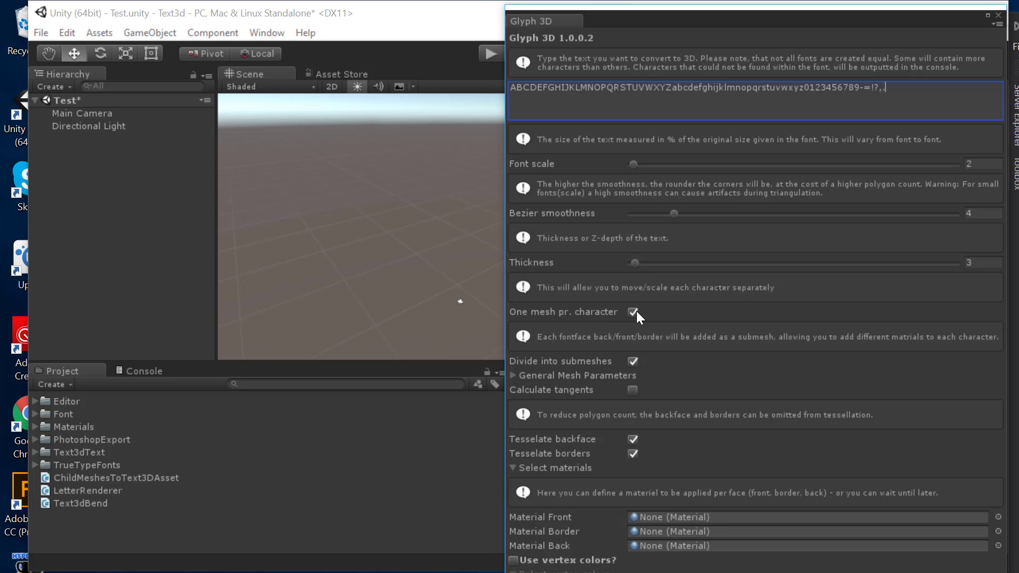
pyautogui.moveTo(634, 264); pyautogui.dragTo(645, 265)
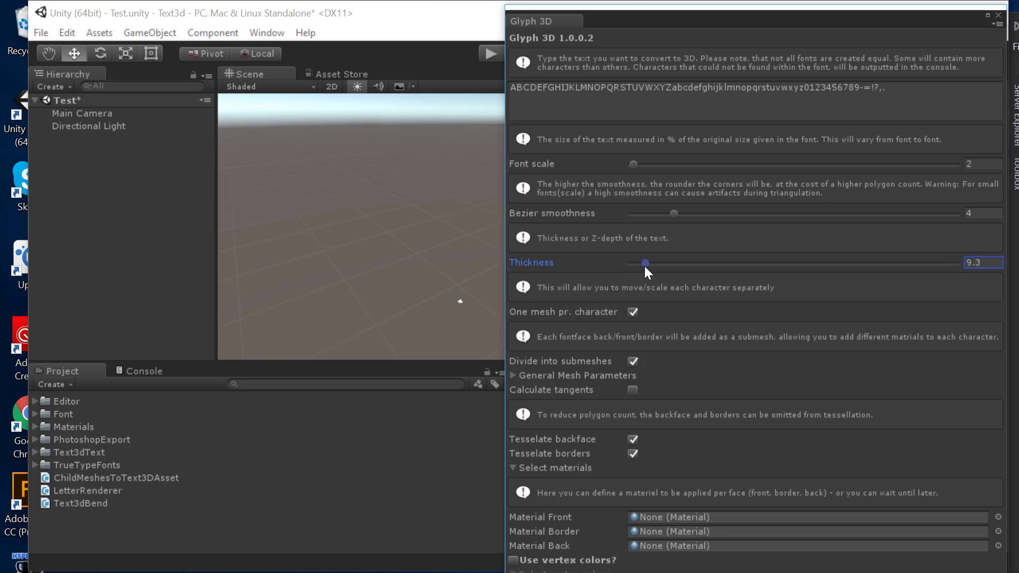
pyautogui.moveTo(674, 213); pyautogui.dragTo(654, 214)
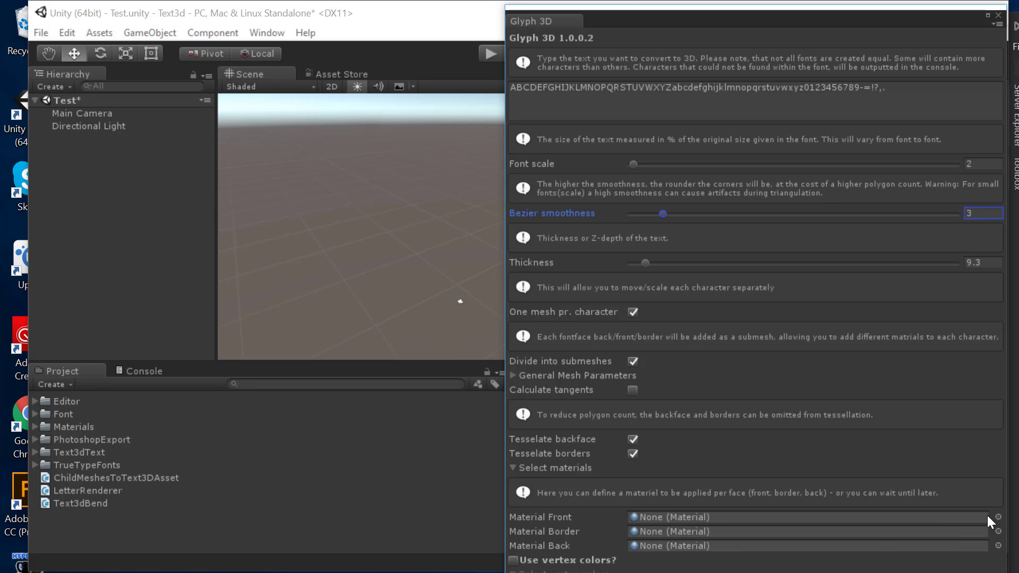
# Step: Assign the Front, Border and Back materials to the glyph's front, border and back faces
pyautogui.click(997, 531)
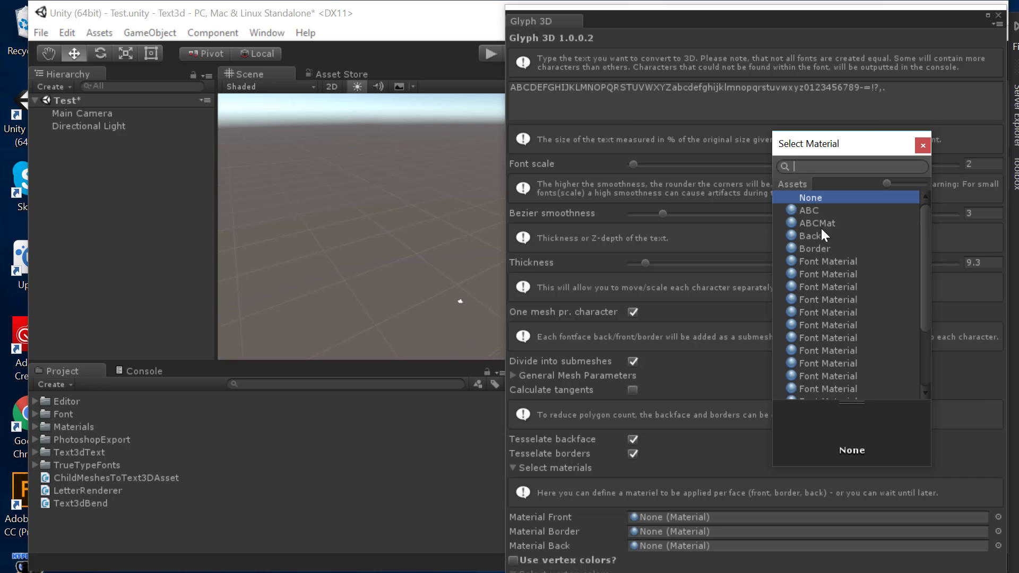
pyautogui.moveTo(916, 245); pyautogui.dragTo(921, 321)
pyautogui.click(861, 316)
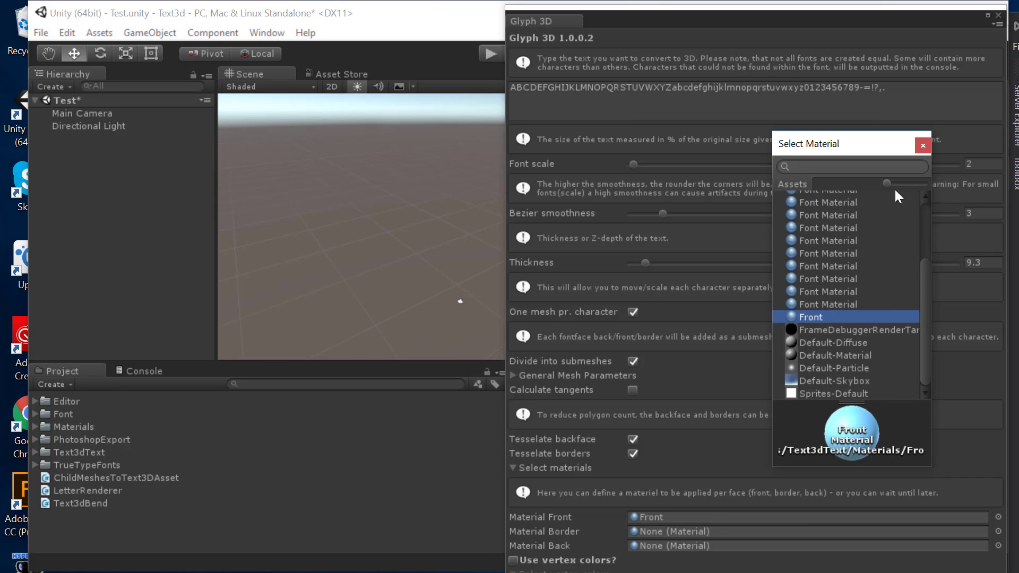
pyautogui.click(923, 145)
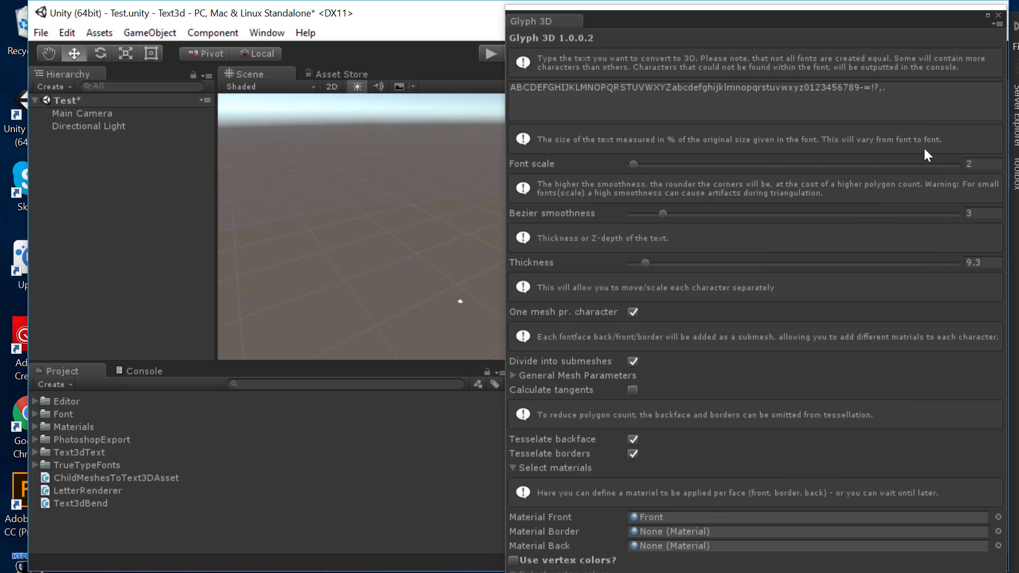
pyautogui.click(998, 531)
pyautogui.click(842, 248)
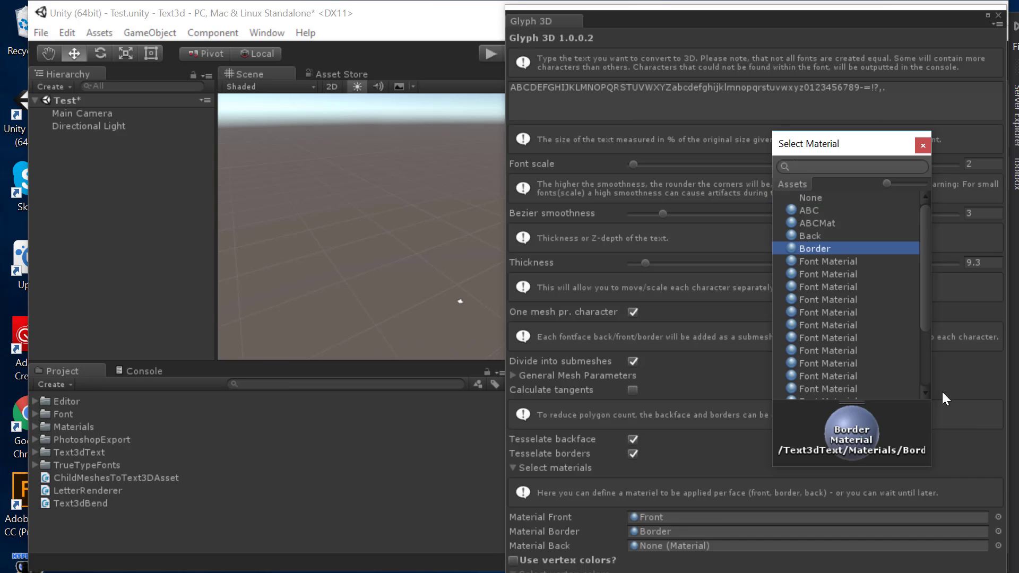
pyautogui.click(923, 146)
pyautogui.click(990, 540)
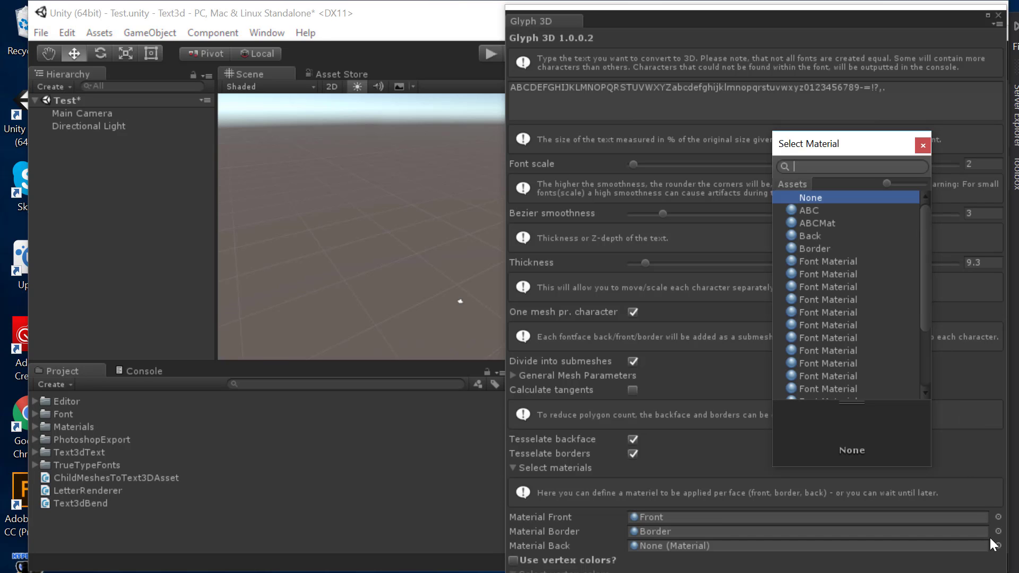
pyautogui.click(825, 236)
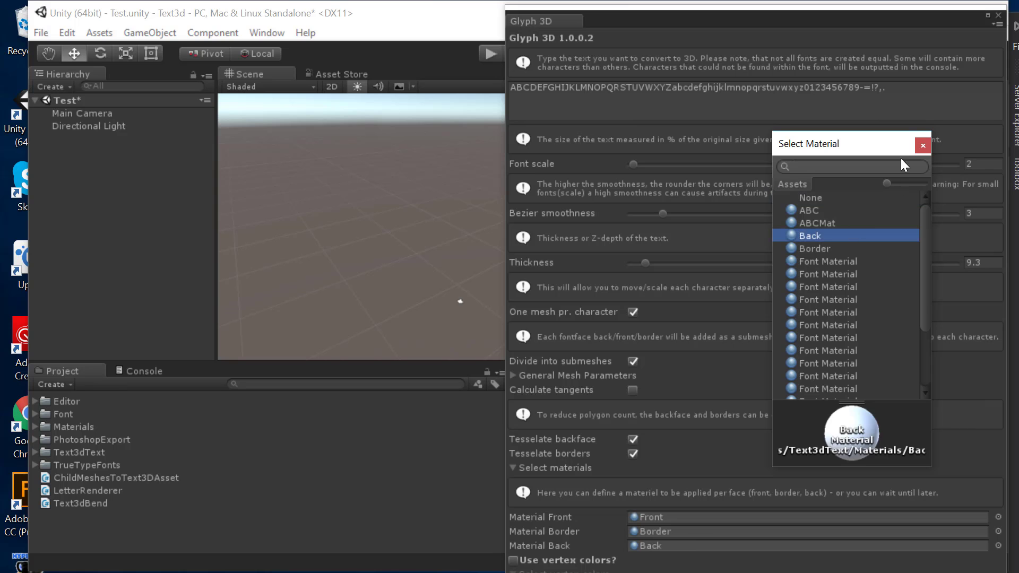
pyautogui.click(922, 145)
# Step: Generate the 3D text using the METAG__.TTF font from Assets/TrueTypeFonts
pyautogui.click(713, 571)
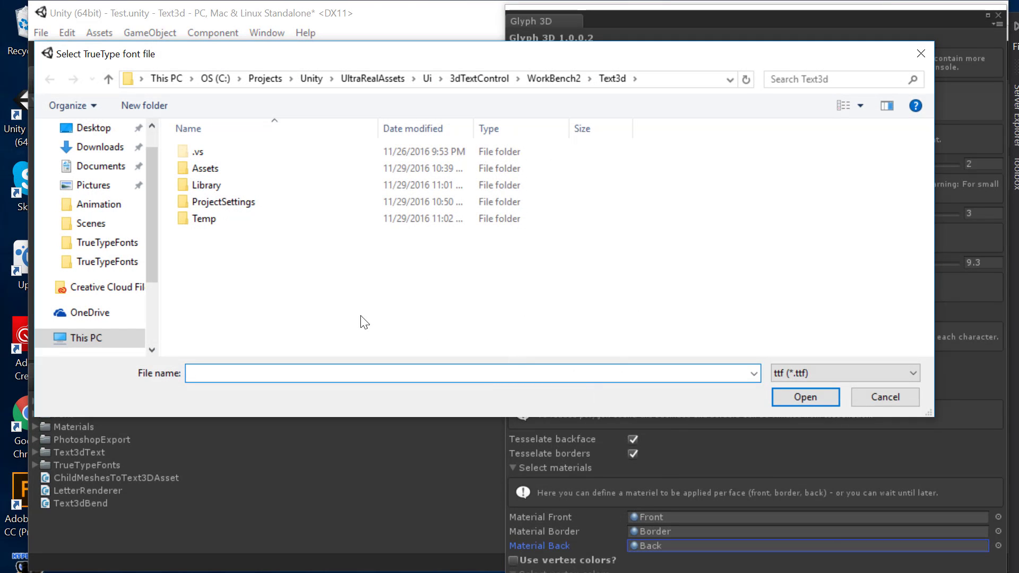
pyautogui.doubleClick(205, 168)
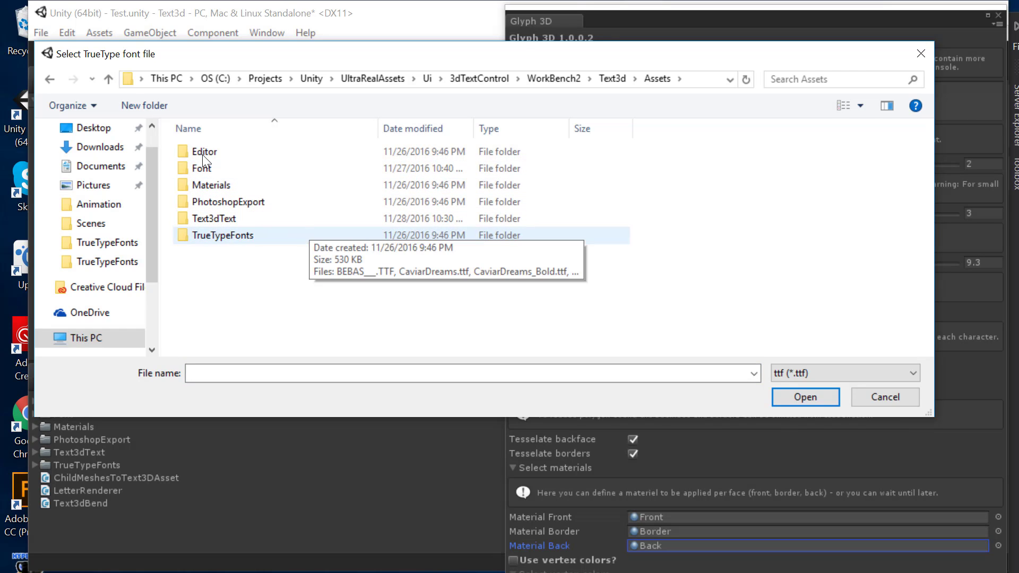
pyautogui.doubleClick(326, 235)
pyautogui.click(324, 252)
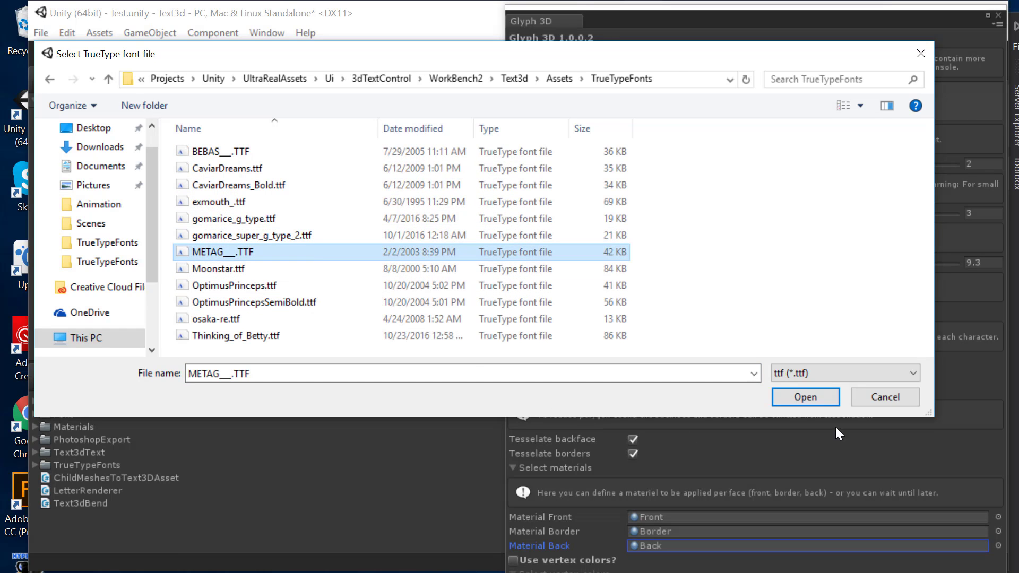
pyautogui.click(805, 397)
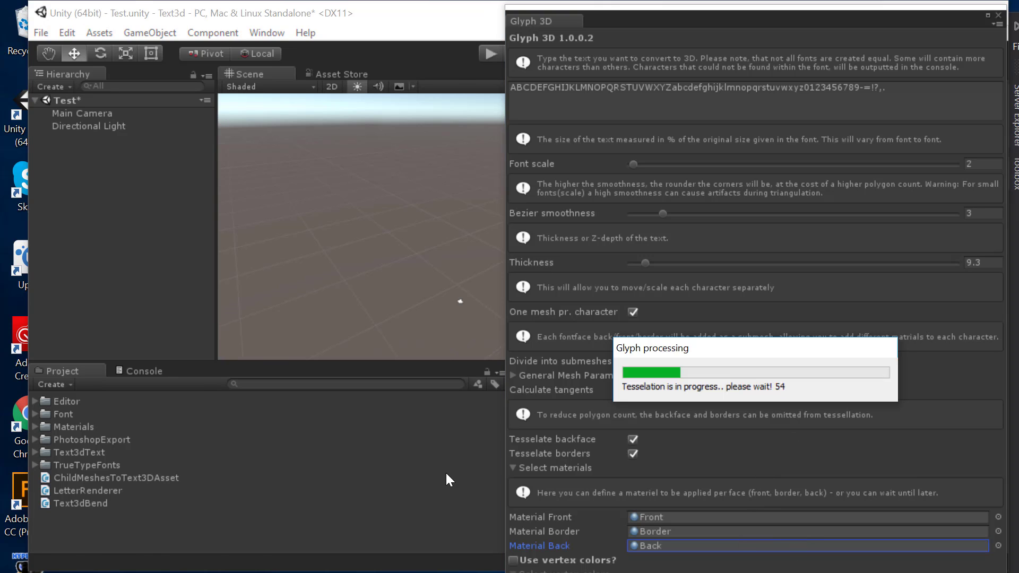
# Step: Close Glyph 3D and orbit the Scene view until the extruded alphabet text faces you
pyautogui.click(998, 16)
pyautogui.moveTo(606, 170); pyautogui.dragTo(377, 292, button='middle')
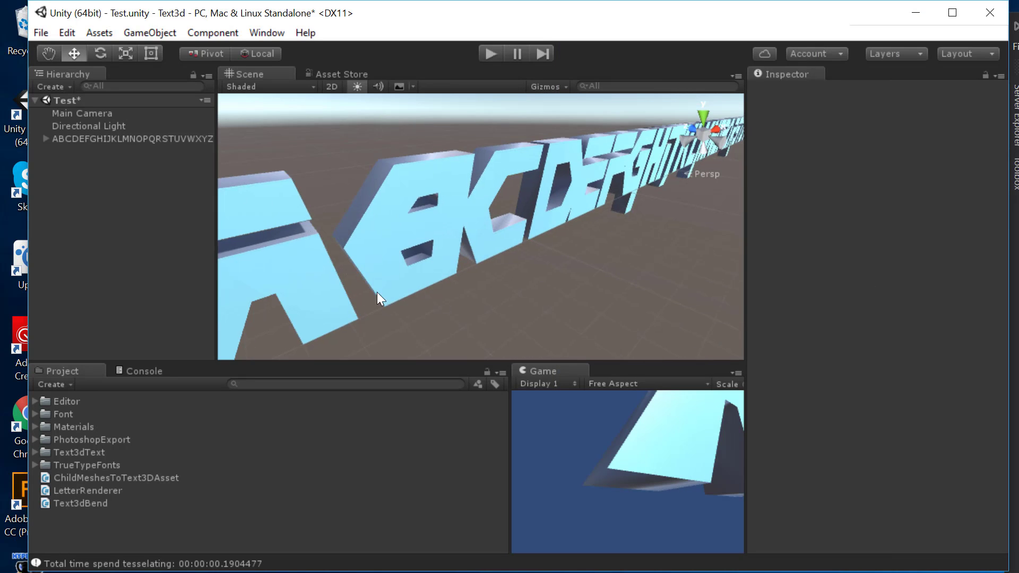
pyautogui.scroll(-10, 549, 215)
pyautogui.moveTo(635, 205); pyautogui.dragTo(636, 206, button='right')
pyautogui.keyDown('alt'); pyautogui.moveTo(636, 206); pyautogui.dragTo(552, 254); pyautogui.keyUp('alt')
pyautogui.moveTo(551, 254); pyautogui.dragTo(377, 277, button='middle')
pyautogui.scroll(-3, 645, 246)
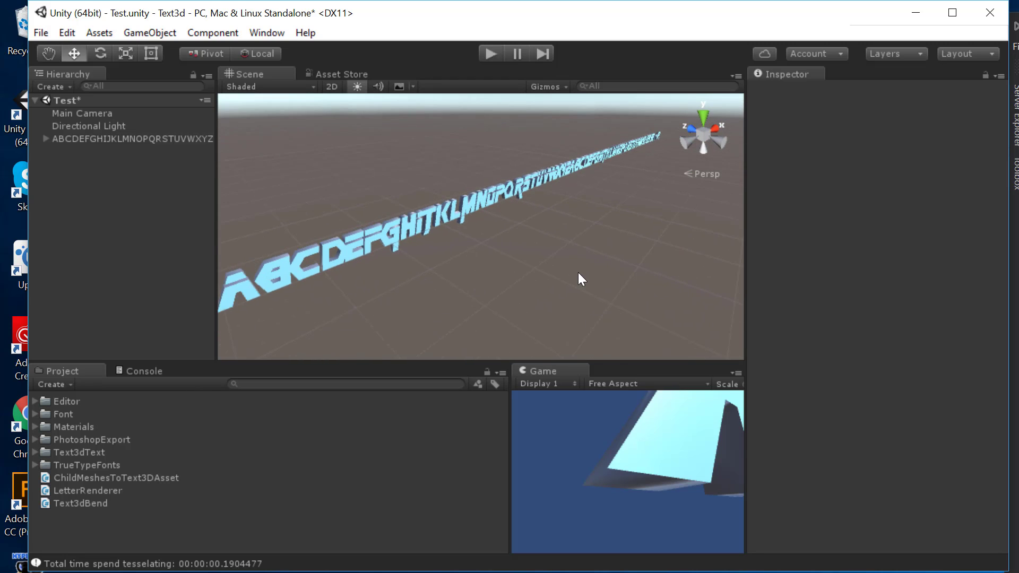
pyautogui.scroll(6, 456, 276)
pyautogui.moveTo(489, 219); pyautogui.dragTo(663, 168, button='middle')
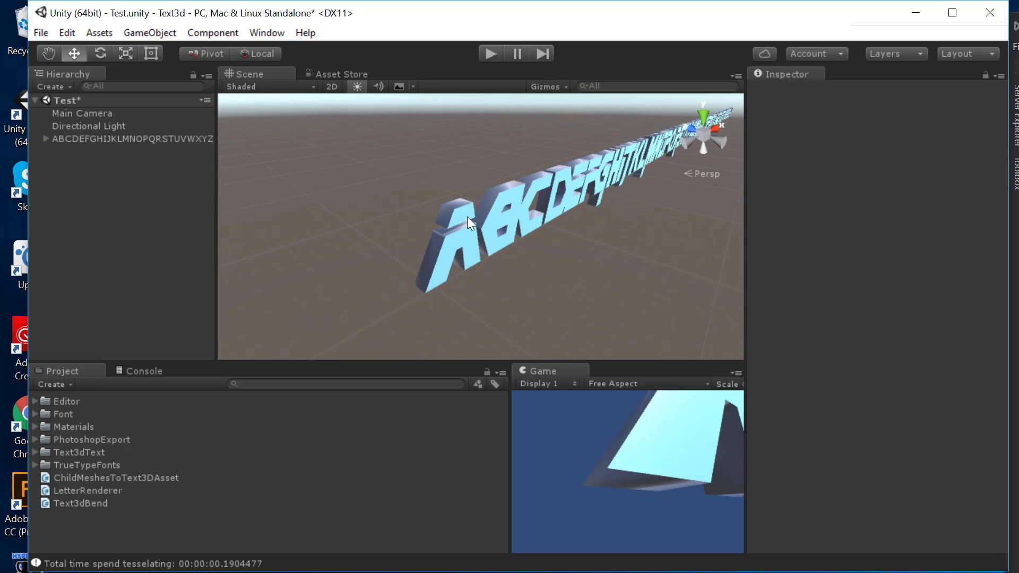
pyautogui.click(459, 247)
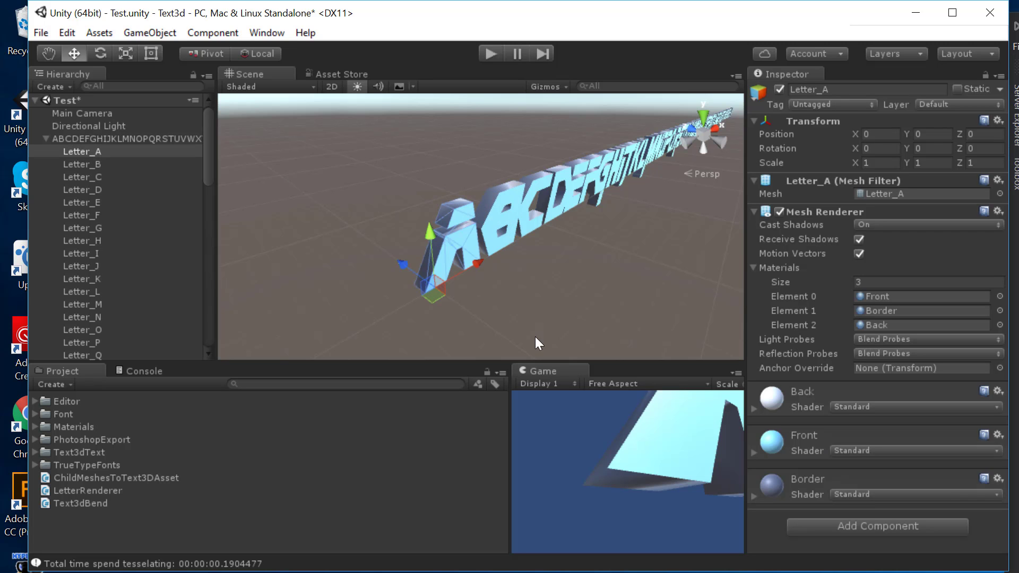
pyautogui.keyDown('alt'); pyautogui.moveTo(537, 342); pyautogui.dragTo(507, 218); pyautogui.keyUp('alt')
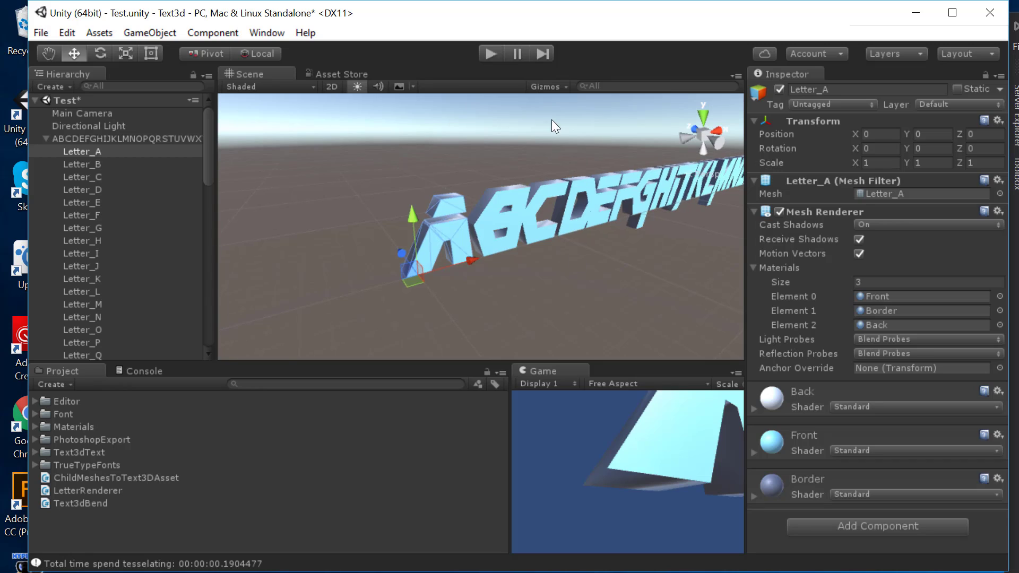
pyautogui.keyDown('alt'); pyautogui.moveTo(552, 119); pyautogui.dragTo(486, 235); pyautogui.keyUp('alt')
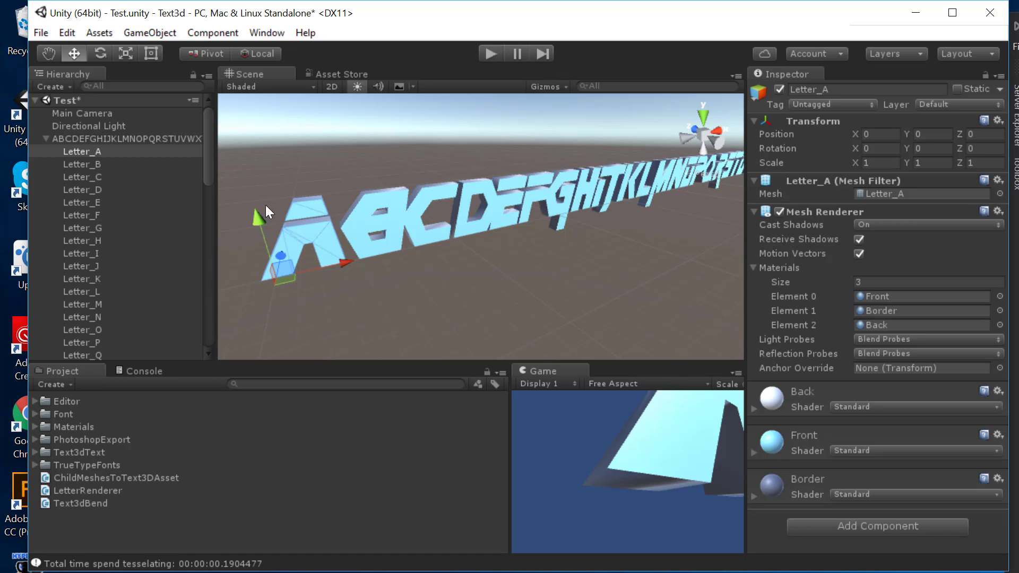
# Step: Add a Child Meshes To Text 3D Asset component to the alphabet object, font name MetalGearFont
pyautogui.click(154, 139)
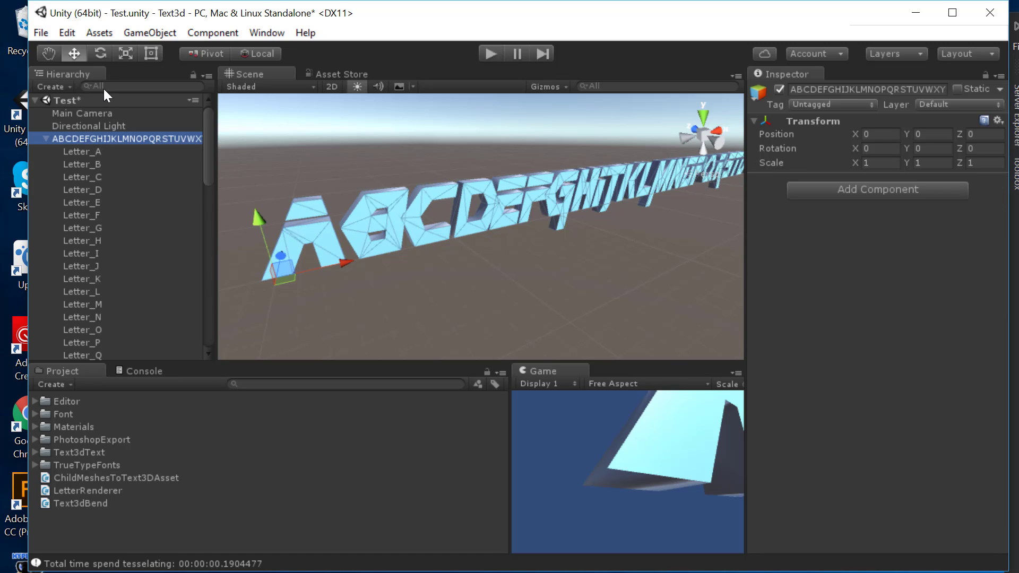
pyautogui.click(142, 125)
pyautogui.click(137, 138)
pyautogui.click(828, 190)
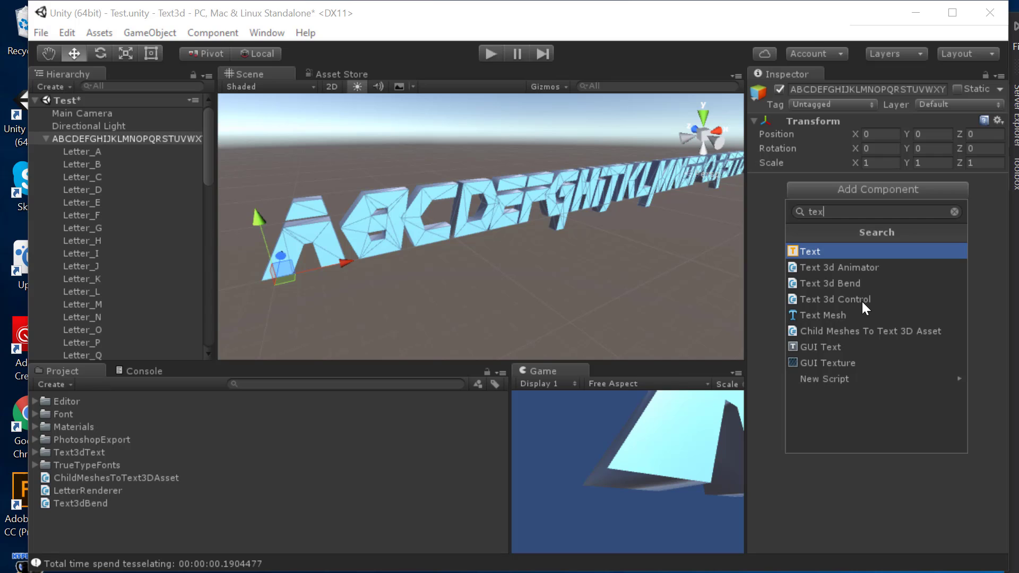
pyautogui.press('Down')
pyautogui.press('Down')
pyautogui.press('Down')
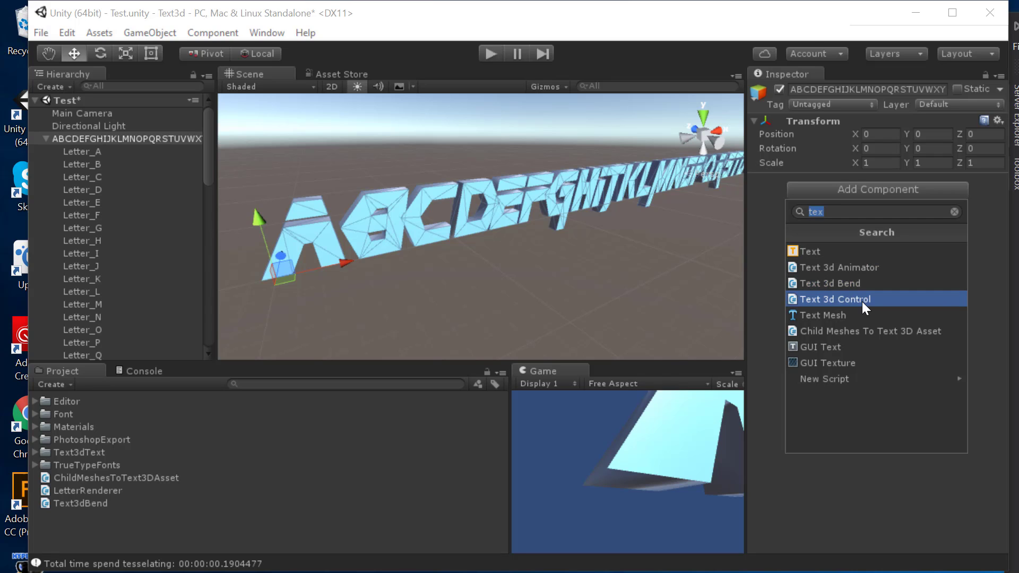
pyautogui.press('Down')
pyautogui.press('Down')
pyautogui.press('Down')
pyautogui.press('Up')
pyautogui.press('Return')
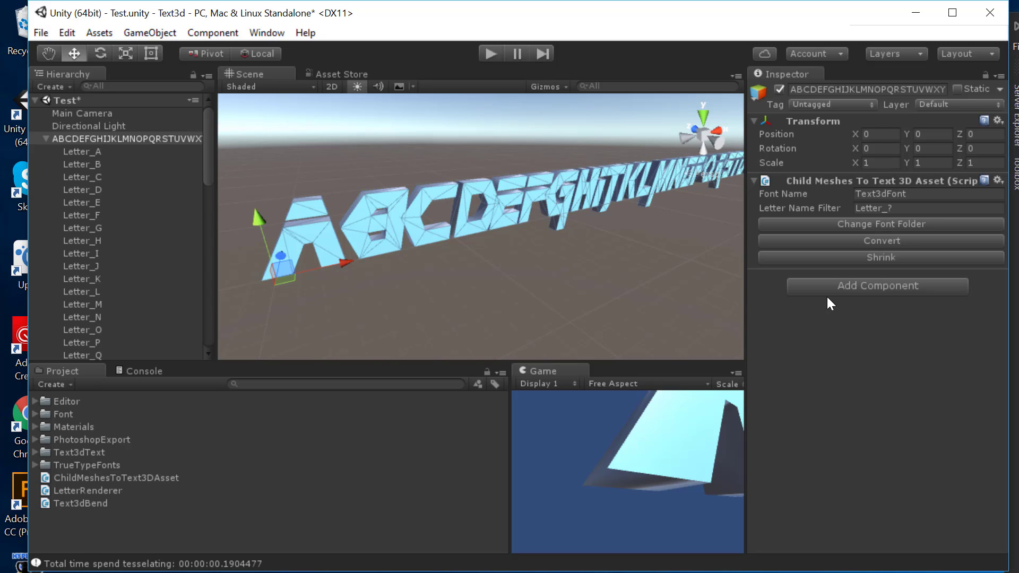
pyautogui.moveTo(936, 192); pyautogui.dragTo(624, 126)
pyautogui.write('Metal')
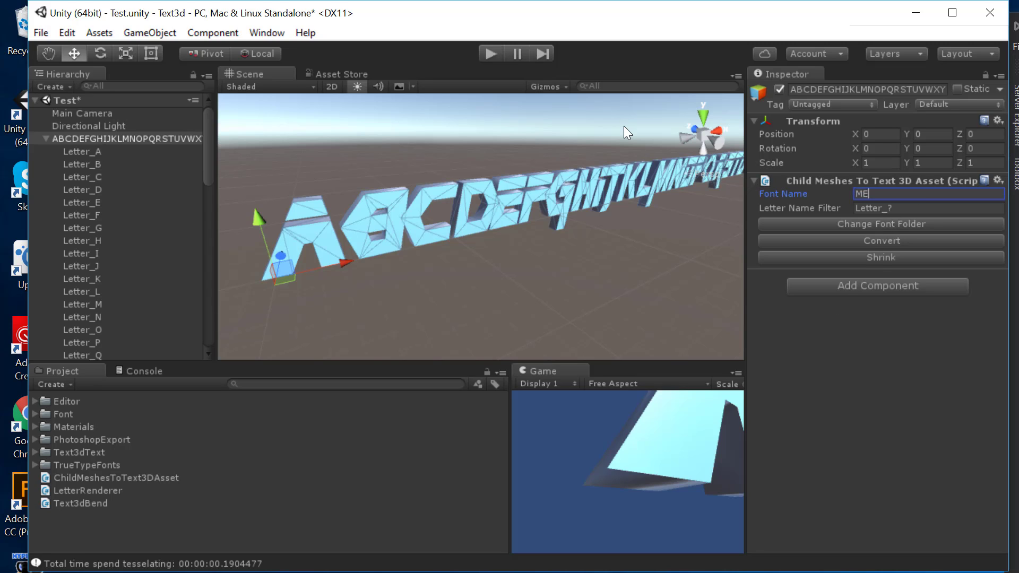
pyautogui.write('GearFont')
# Step: Delete the old Text3dText/Fonts/MetalGear folder and check the Letter_? name filter
pyautogui.moveTo(27, 457); pyautogui.dragTo(24, 453)
pyautogui.click(35, 431)
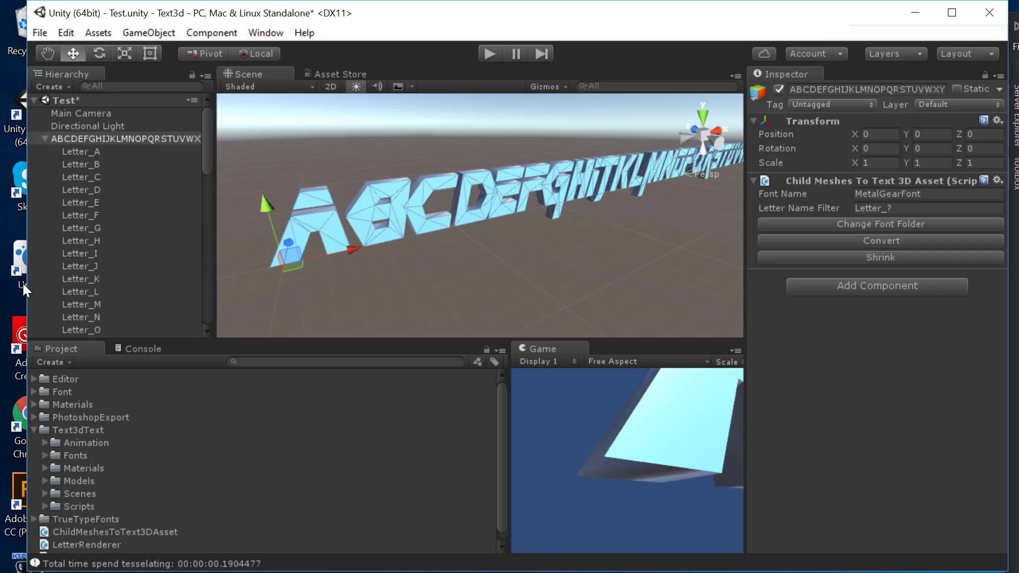
pyautogui.click(46, 455)
pyautogui.click(97, 468)
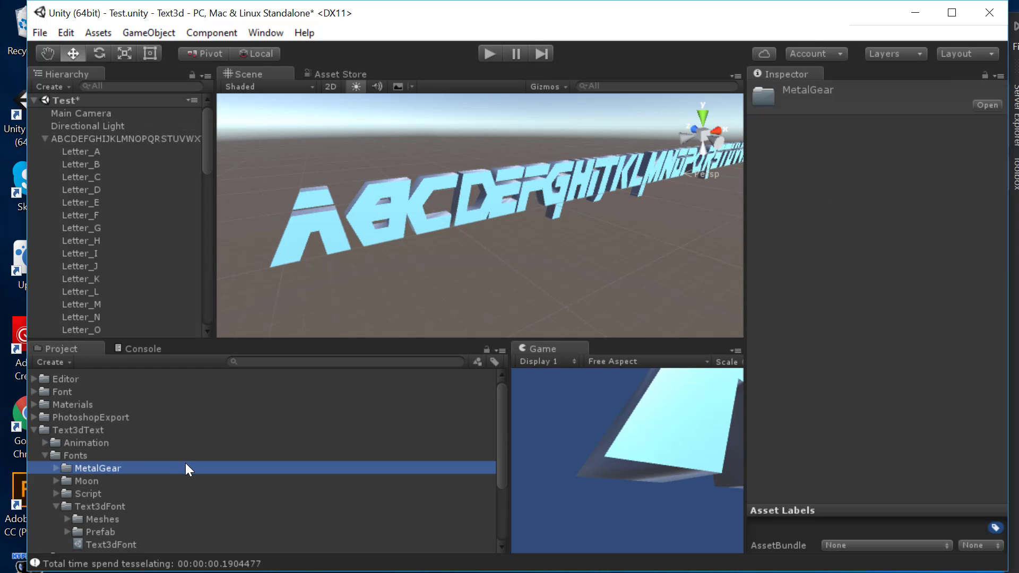
pyautogui.press('Delete')
pyautogui.press('Return')
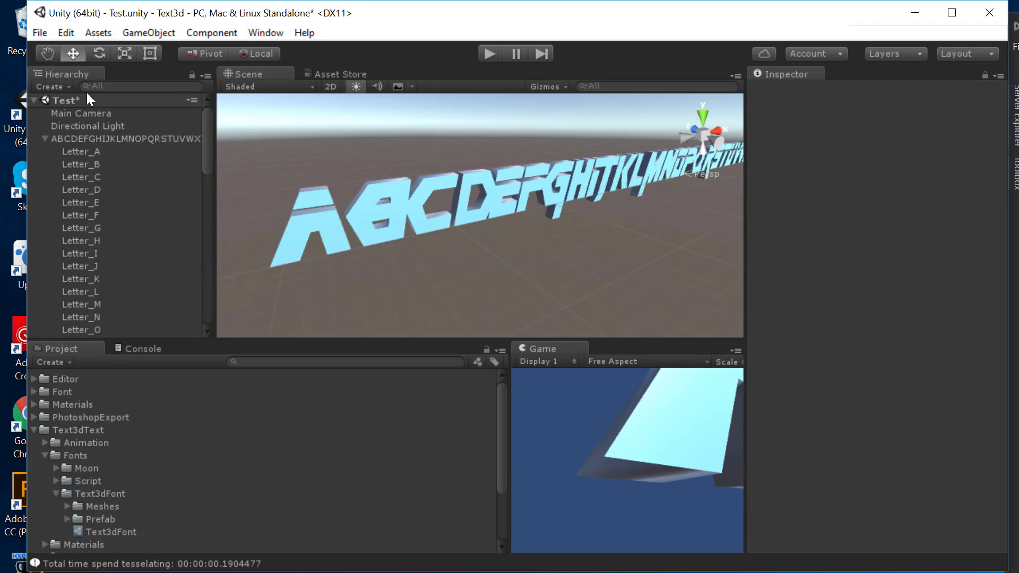
pyautogui.click(107, 139)
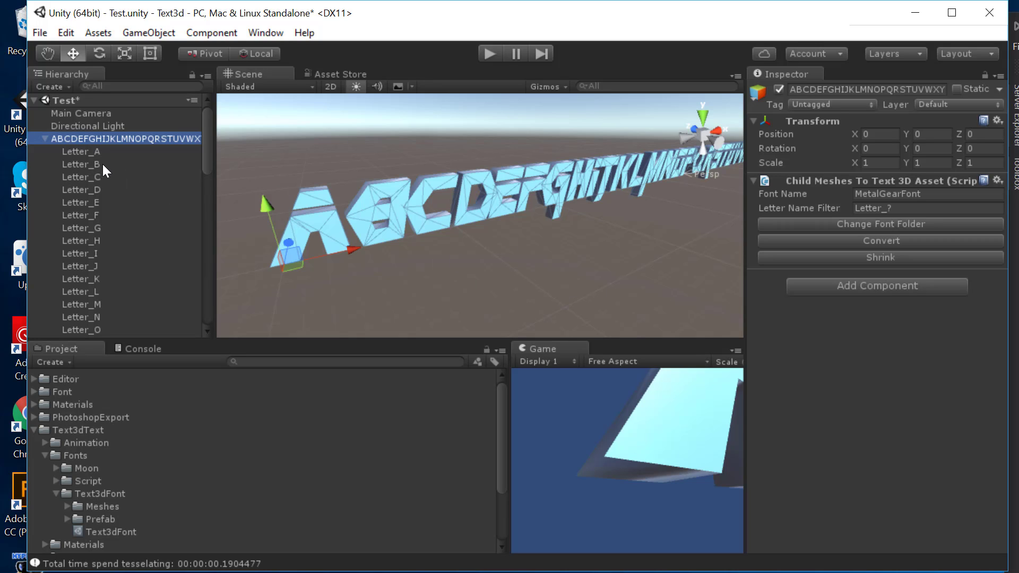
pyautogui.click(887, 211)
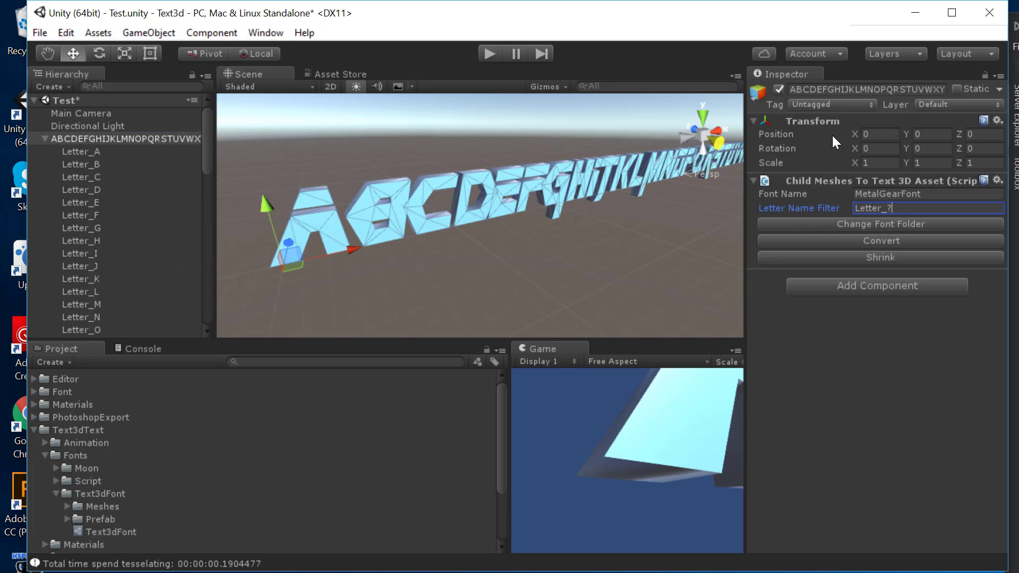
# Step: Set the converted font's save folder to Assets/Text3dText/Fonts
pyautogui.click(849, 225)
pyautogui.doubleClick(252, 170)
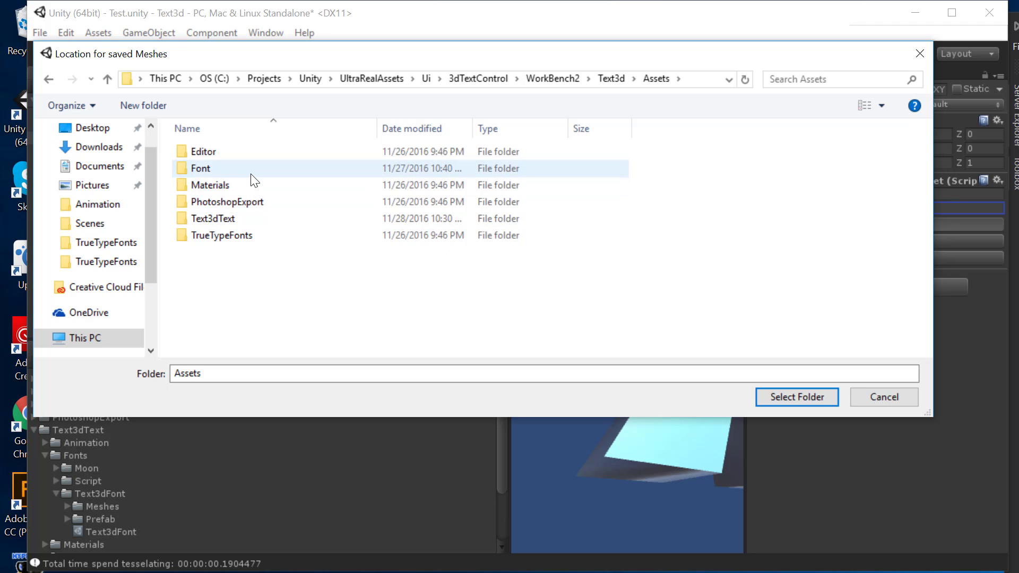
pyautogui.doubleClick(223, 218)
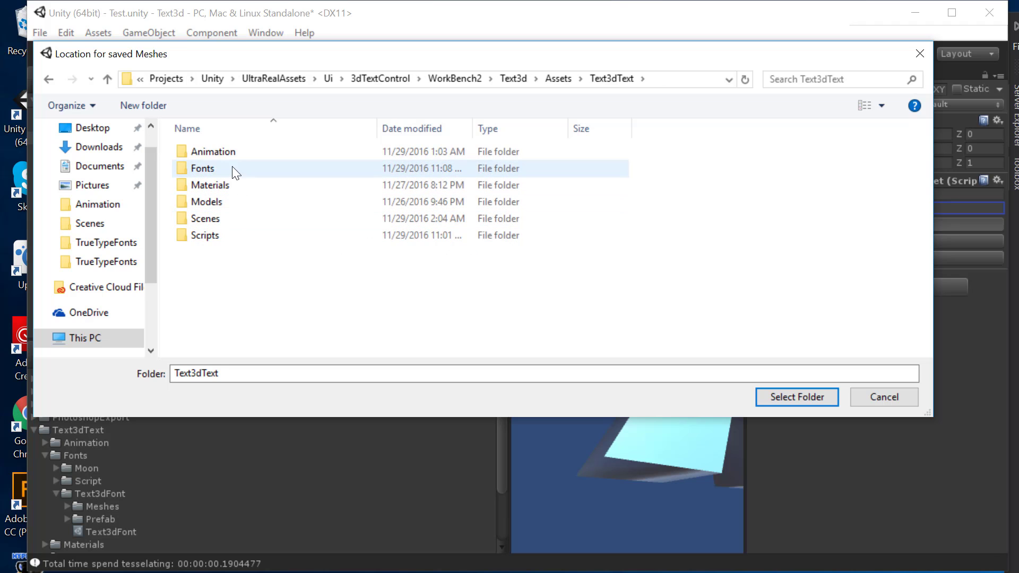
pyautogui.doubleClick(234, 168)
pyautogui.click(798, 395)
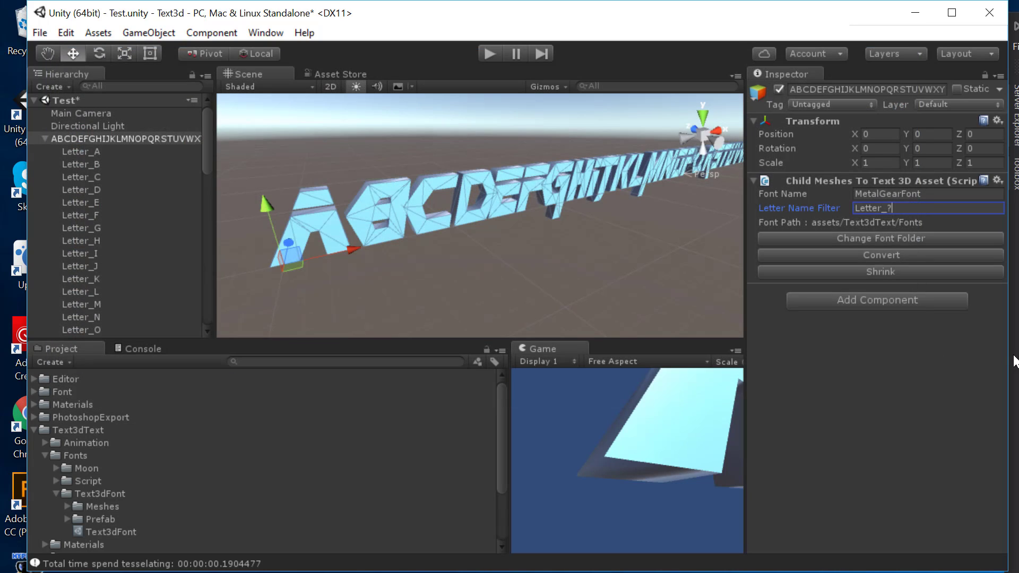
# Step: Convert the letter meshes into the MetalGearFont asset, inspect the result, and select the alphabet root
pyautogui.click(817, 255)
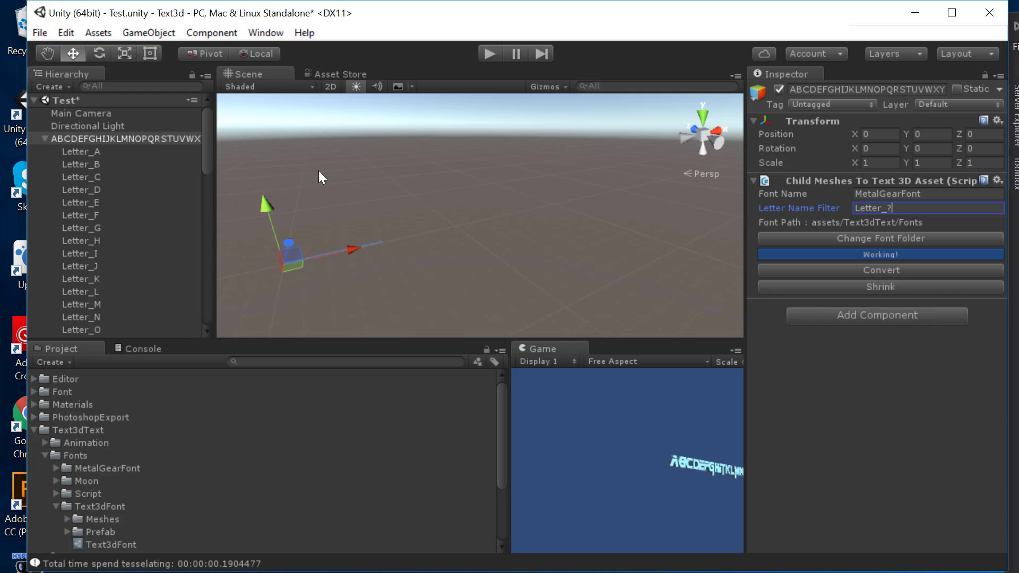
pyautogui.moveTo(338, 248); pyautogui.dragTo(527, 216, button='middle')
pyautogui.scroll(10, 536, 224)
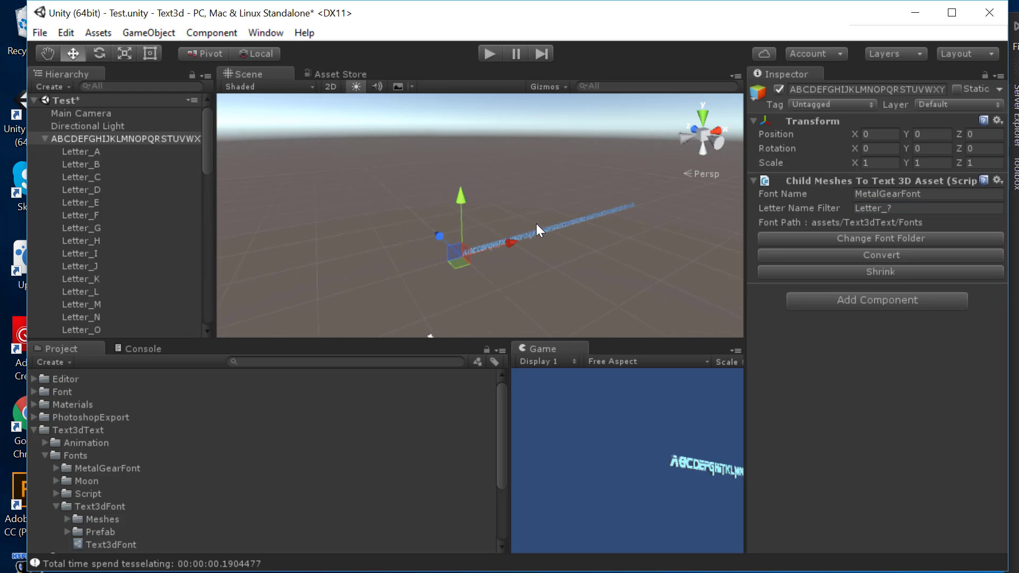
pyautogui.scroll(10, 536, 224)
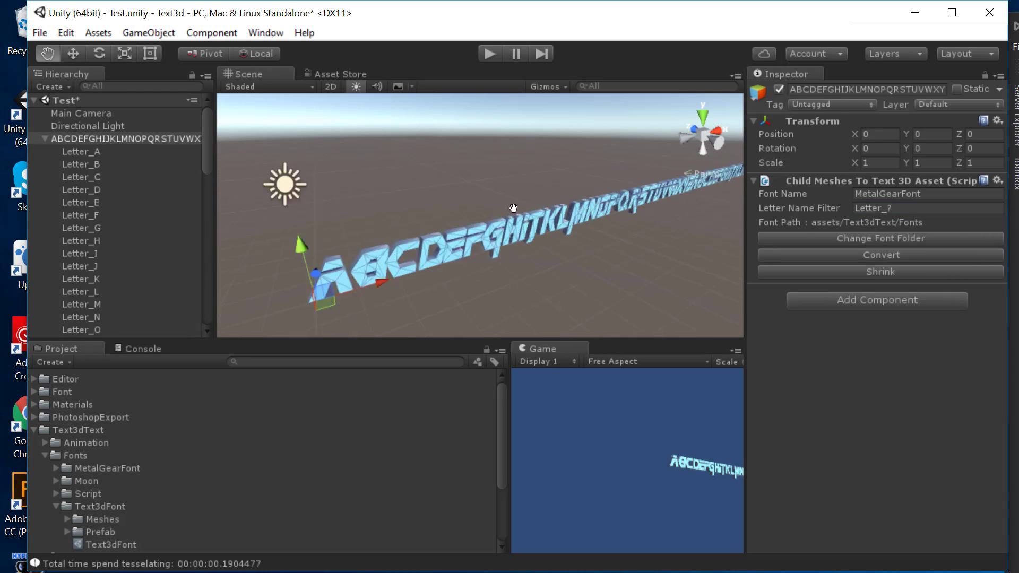
pyautogui.moveTo(330, 236); pyautogui.dragTo(343, 196, button='middle')
pyautogui.click(129, 128)
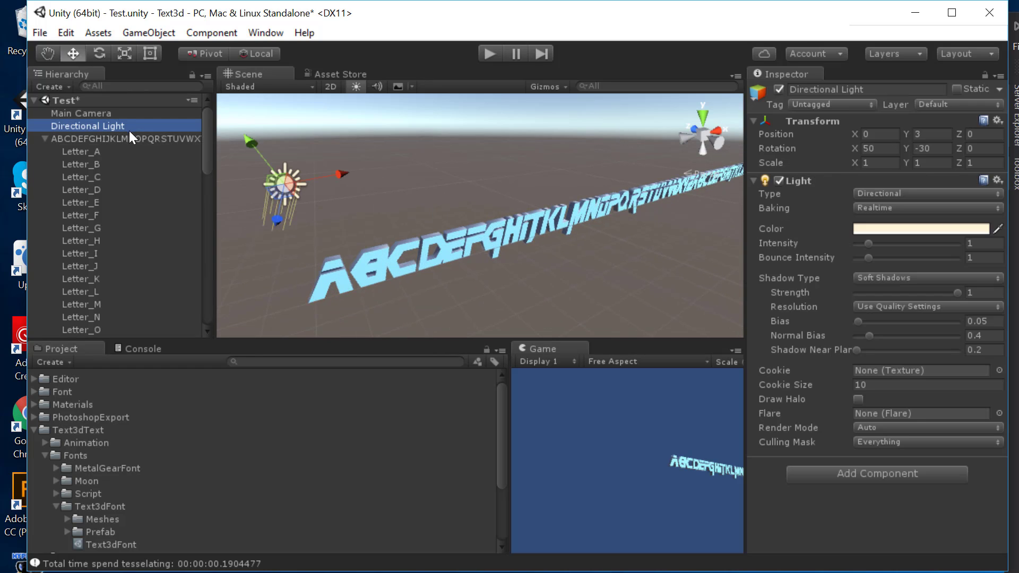
pyautogui.click(122, 147)
pyautogui.click(123, 140)
# Step: Delete the alphabet object and add a Text 3d Control to a new empty GameObject
pyautogui.press('Delete')
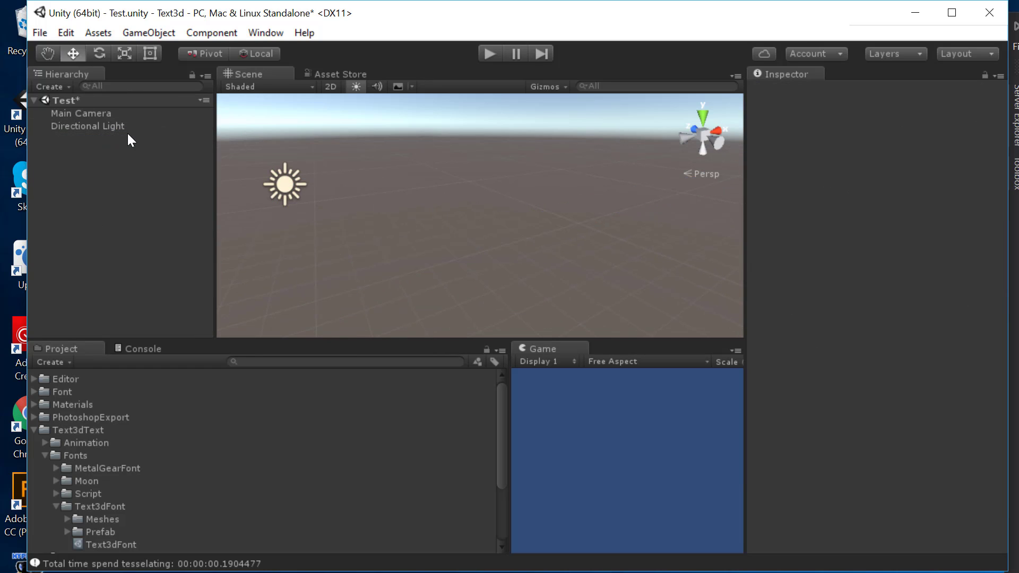
pyautogui.click(144, 33)
pyautogui.click(144, 49)
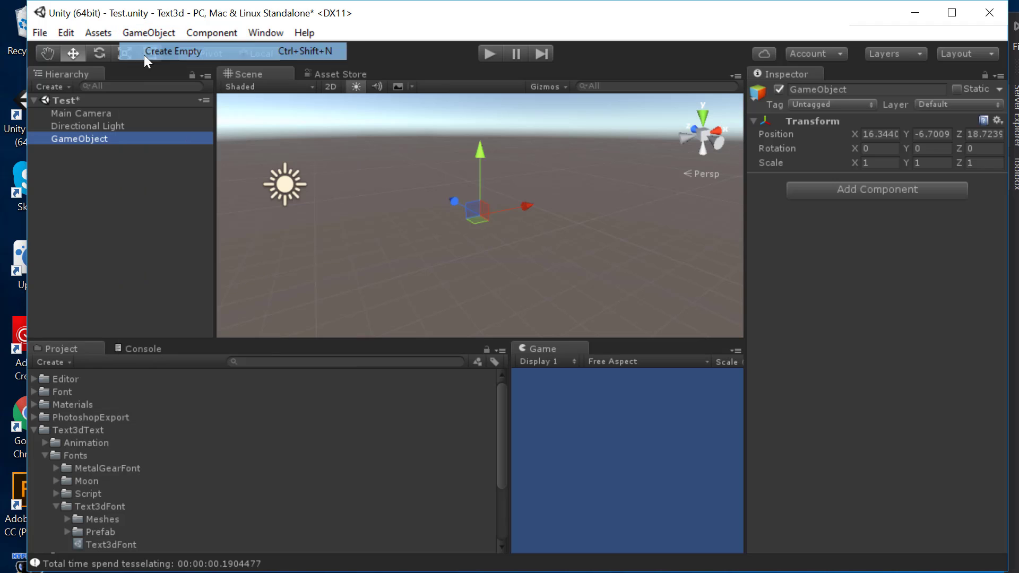
pyautogui.click(810, 196)
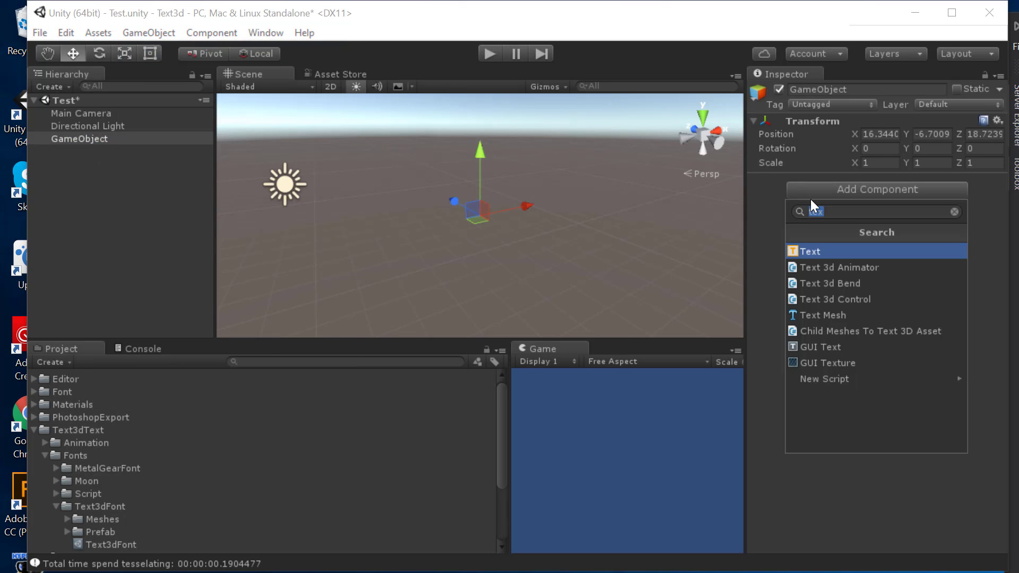
pyautogui.click(843, 297)
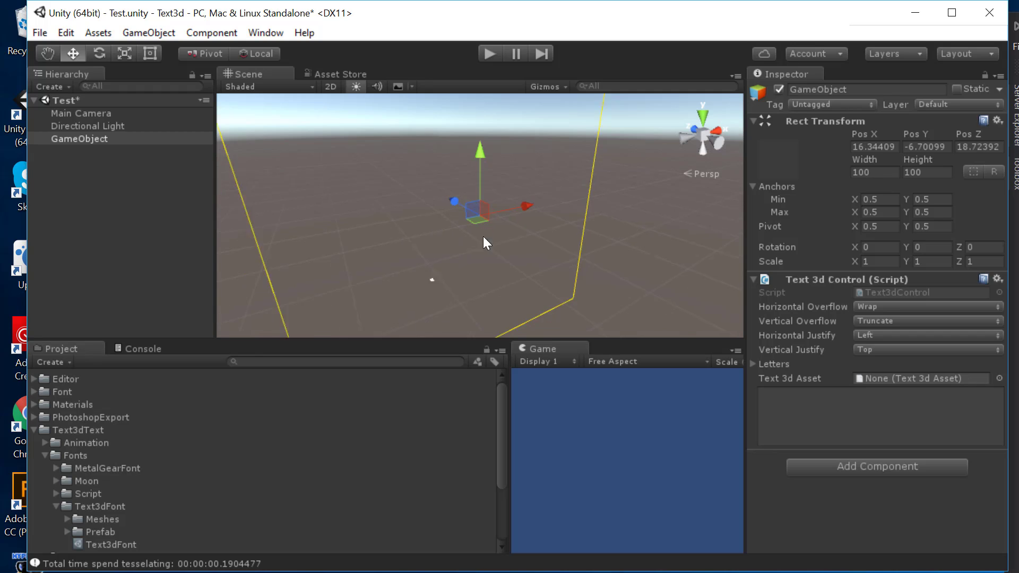
# Step: Set horizontal and vertical justify to Center and assign the MetalGearFont text asset
pyautogui.click(879, 337)
pyautogui.click(880, 370)
pyautogui.click(878, 350)
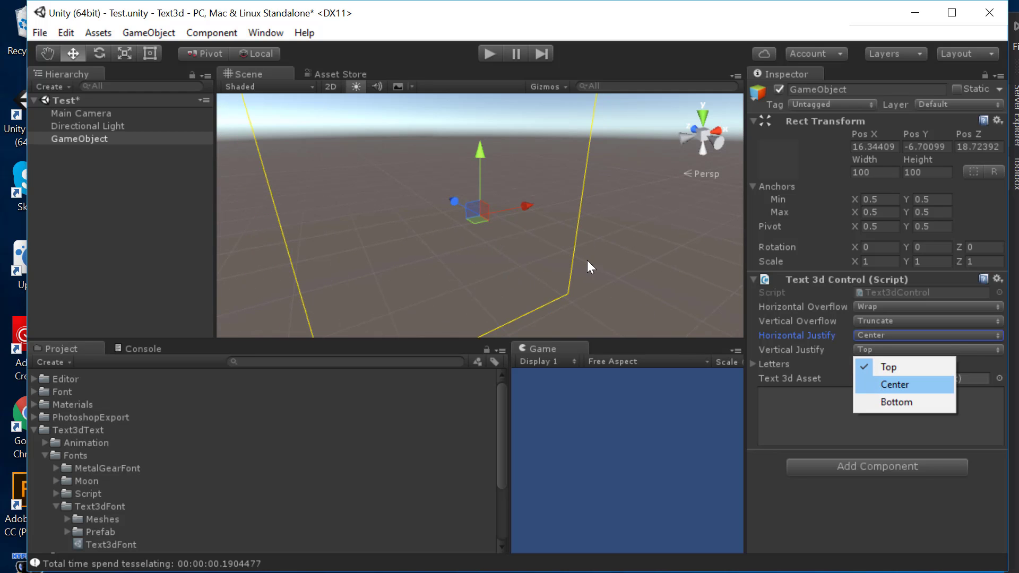
pyautogui.click(878, 383)
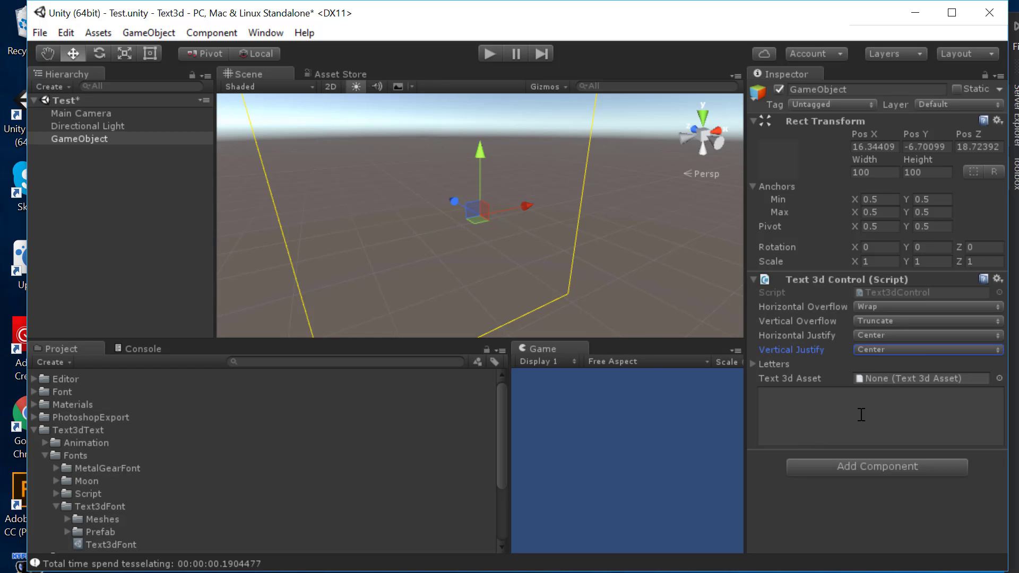
pyautogui.click(998, 378)
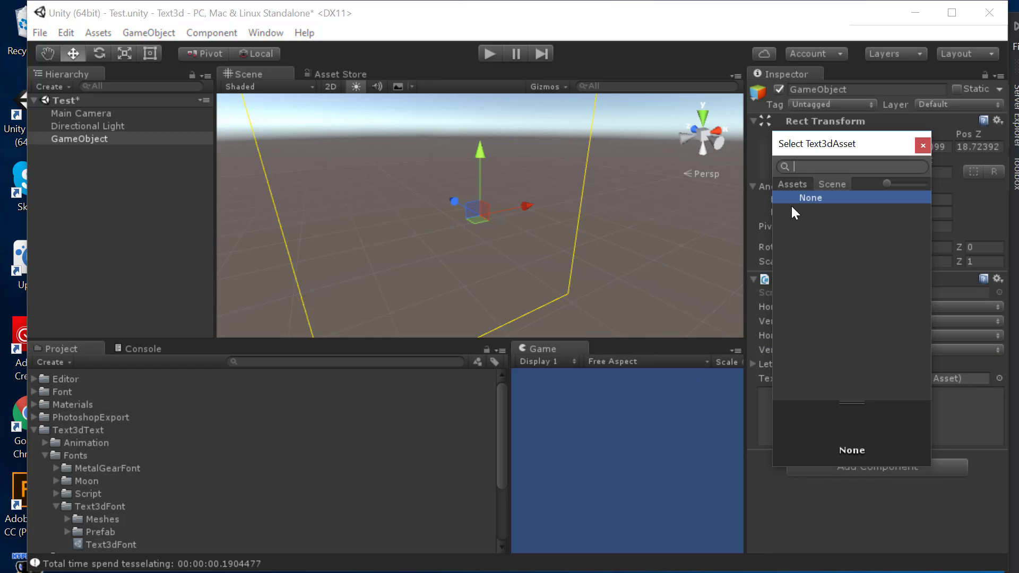
pyautogui.click(836, 224)
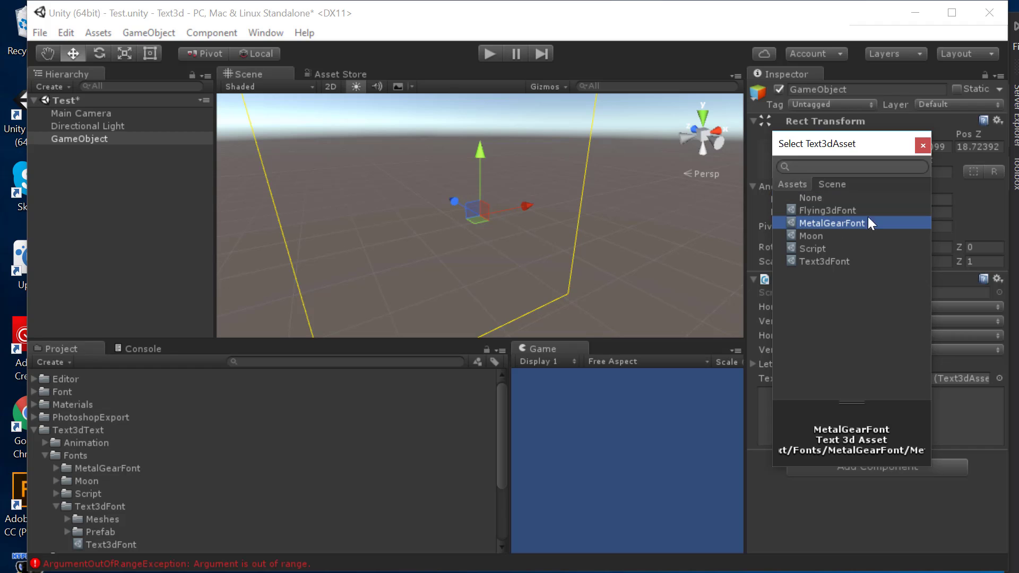
pyautogui.click(923, 146)
# Step: Enter 'Metal Gear Solid' as the displayed text, correcting the typo
pyautogui.click(873, 419)
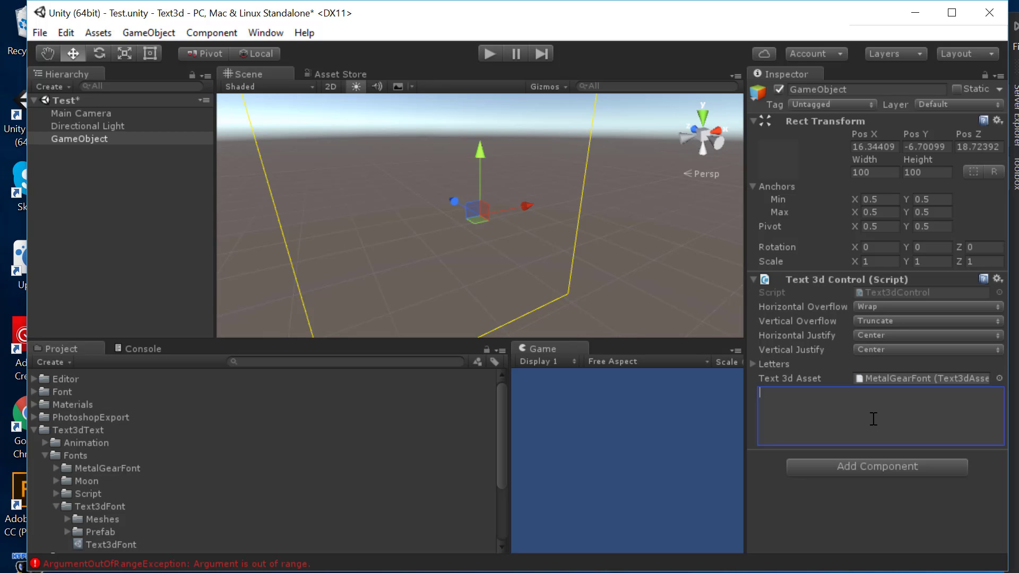
pyautogui.write('Metal Gear Sod')
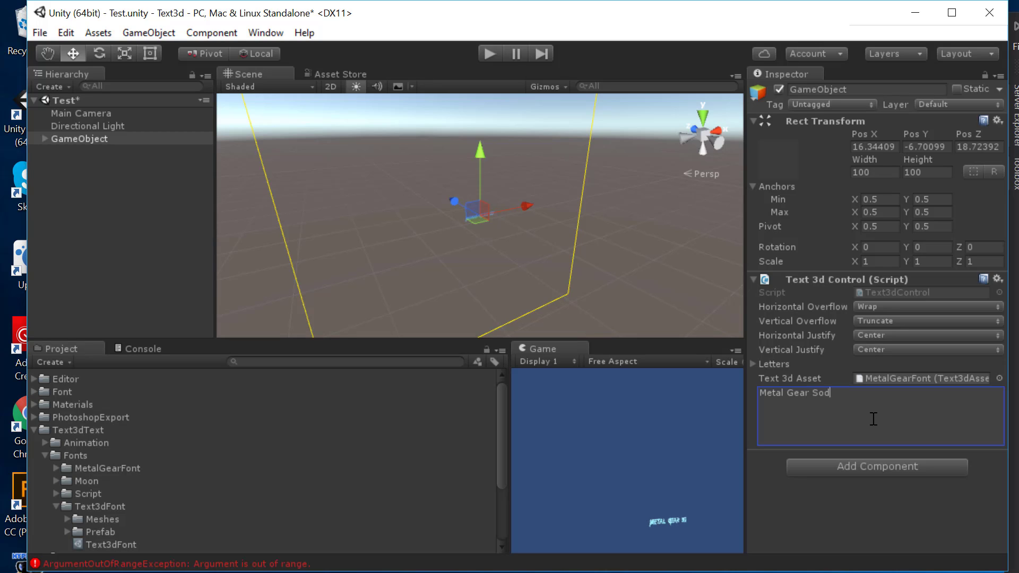
pyautogui.press('BackSpace')
pyautogui.write('lid')
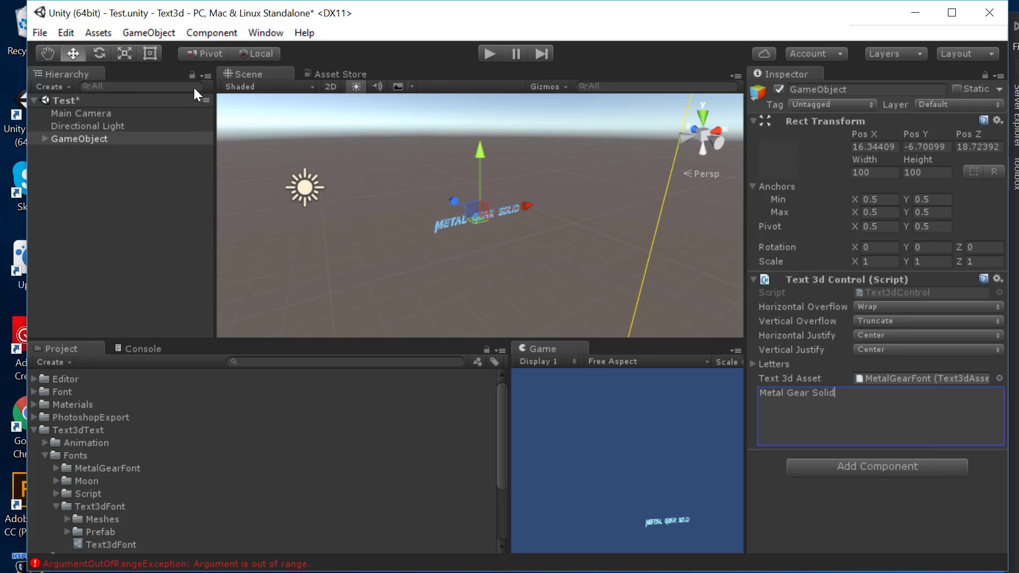
# Step: Resize the text object's rect with the Rect tool to 16.4 wide by 5.3 high
pyautogui.click(156, 53)
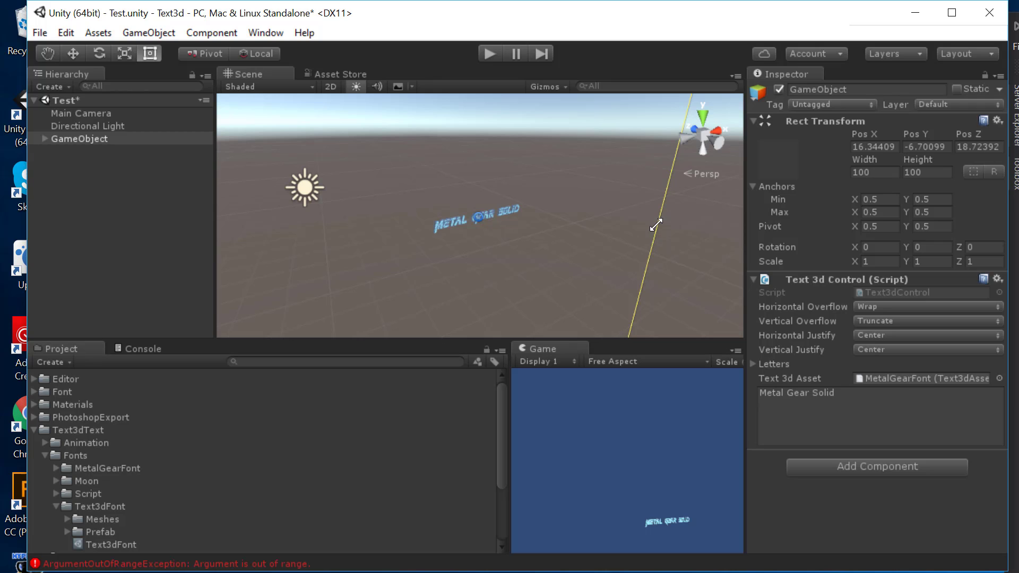
pyautogui.scroll(-3, 610, 212)
pyautogui.keyDown('alt'); pyautogui.moveTo(599, 207); pyautogui.dragTo(306, 243); pyautogui.keyUp('alt')
pyautogui.moveTo(360, 176); pyautogui.dragTo(495, 223, button='middle')
pyautogui.scroll(-4, 495, 229)
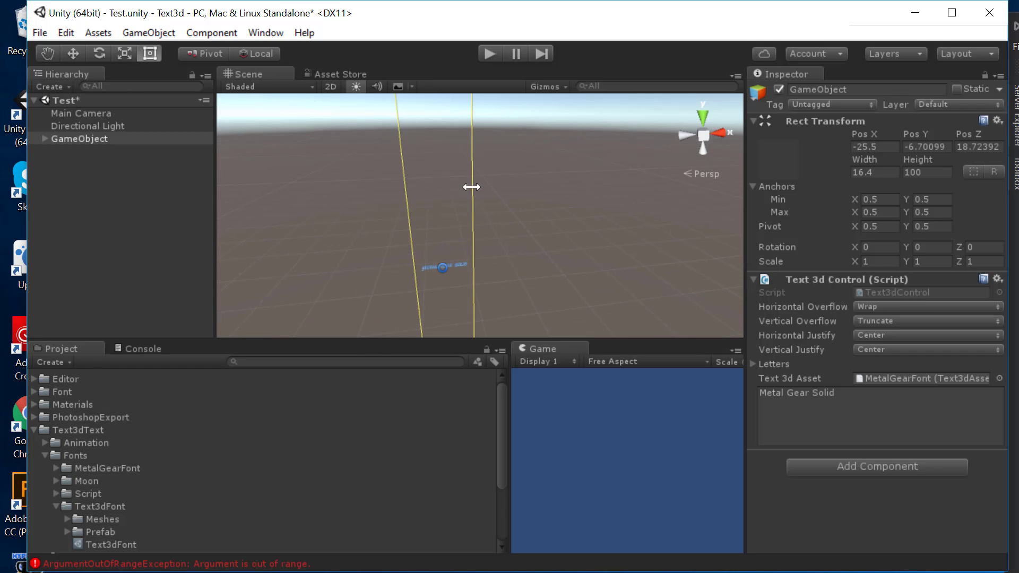
pyautogui.moveTo(450, 105); pyautogui.dragTo(442, 167)
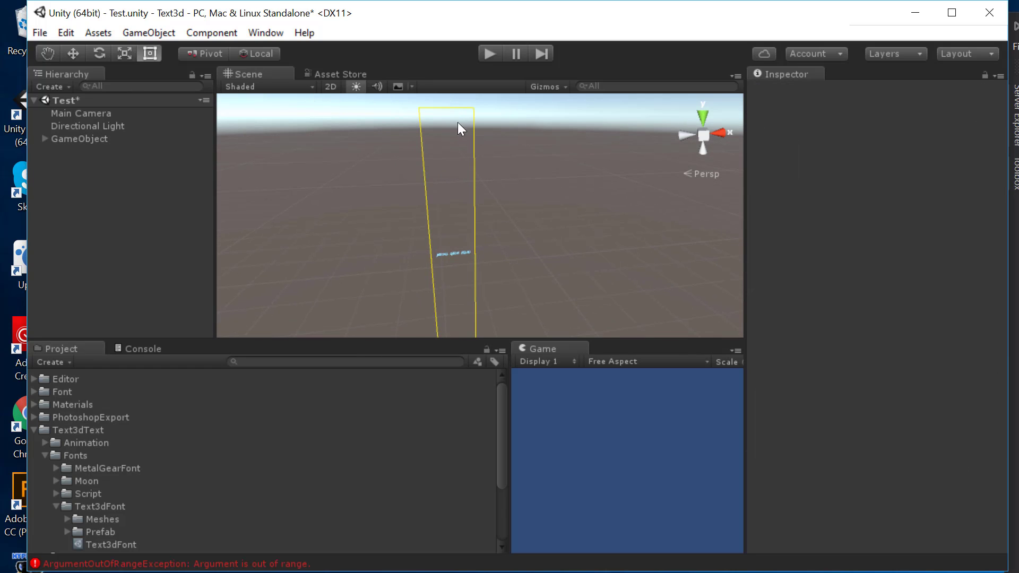
pyautogui.click(452, 106)
pyautogui.moveTo(457, 118); pyautogui.dragTo(511, 145)
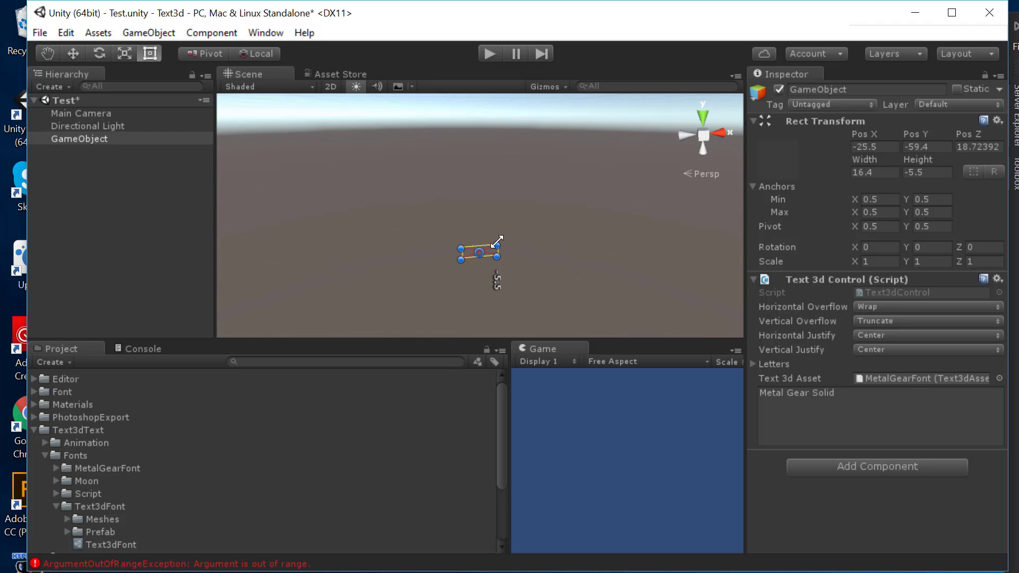
pyautogui.moveTo(484, 259); pyautogui.dragTo(489, 238)
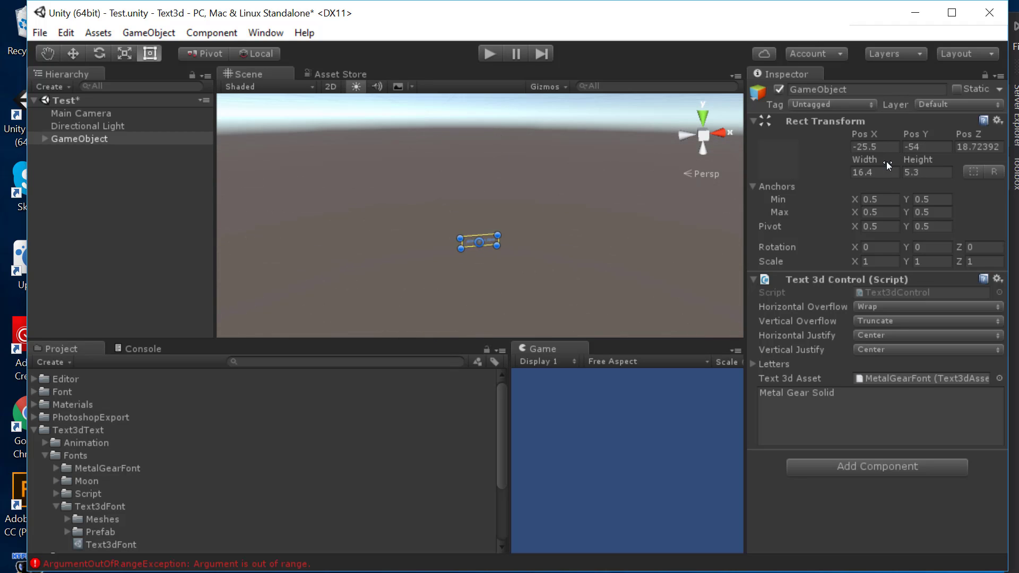
# Step: Set the text object's position to 0, 0, 0
pyautogui.click(885, 147)
pyautogui.write('0')
pyautogui.press('Tab')
pyautogui.write('0')
pyautogui.press('Tab')
pyautogui.write('0')
pyautogui.press('Tab')
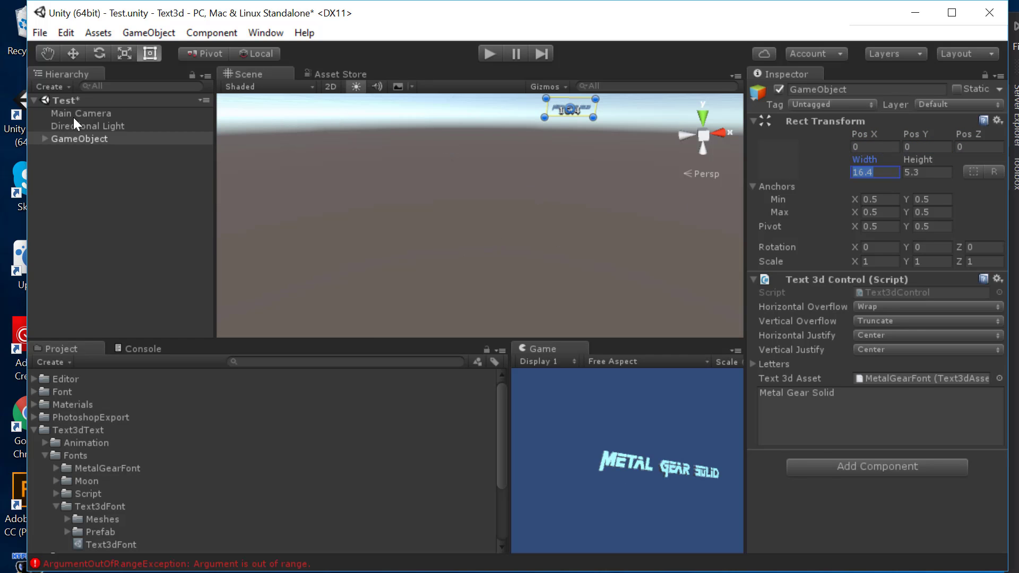
pyautogui.click(80, 113)
# Step: Zero the Main Camera's Position and Rotation values in the Inspector
pyautogui.click(894, 135)
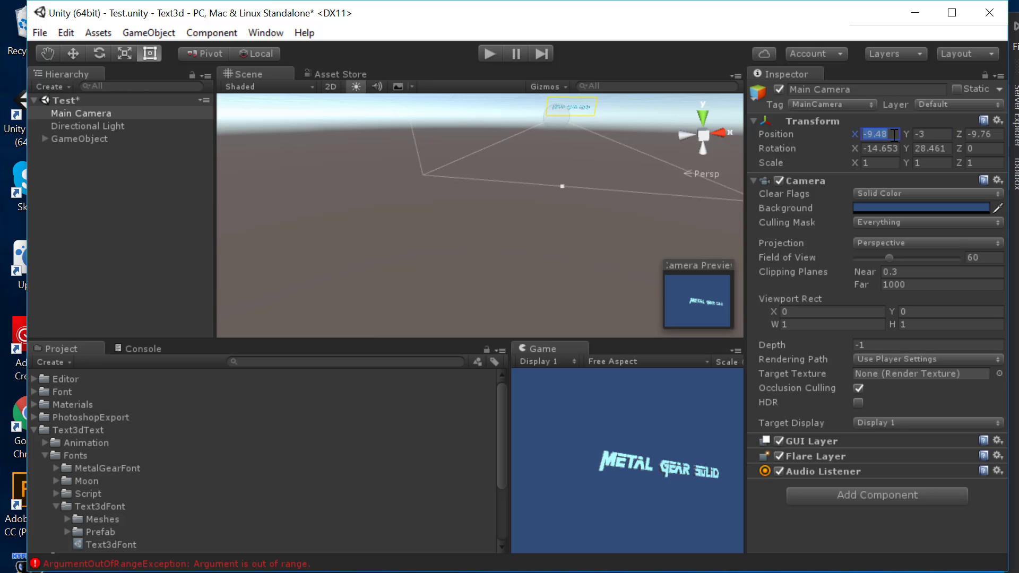
pyautogui.write('0')
pyautogui.press('Tab')
pyautogui.write('0')
pyautogui.press('Tab')
pyautogui.write('0')
pyautogui.keyDown('alt'); pyautogui.moveTo(612, 184); pyautogui.dragTo(513, 263); pyautogui.keyUp('alt')
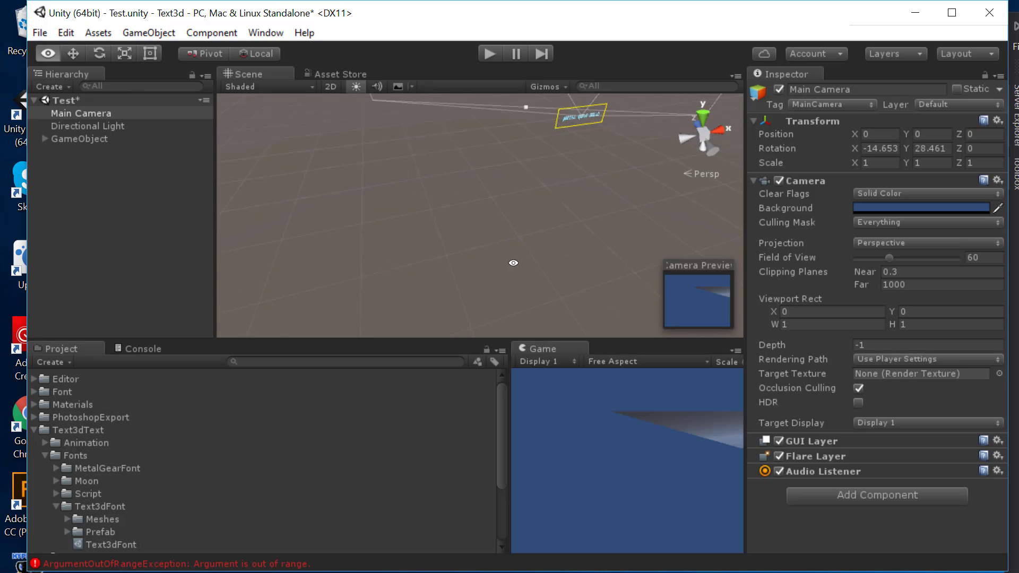
pyautogui.press('f')
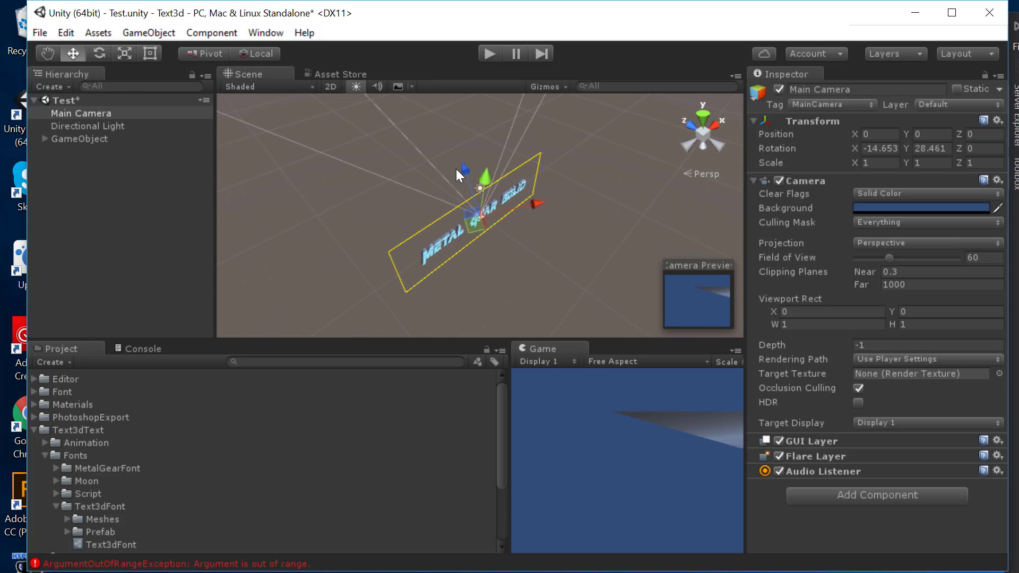
pyautogui.click(881, 148)
pyautogui.write('0')
pyautogui.press('Tab')
pyautogui.write('0')
pyautogui.press('Tab')
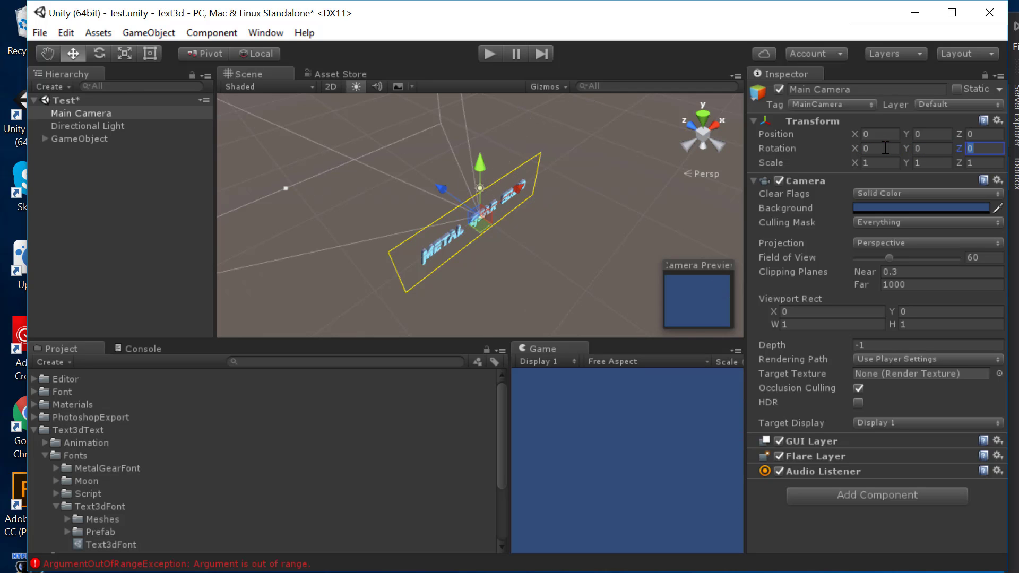
# Step: Move the camera back and left to -6.88, 0, -8.1 with a 31.38° Y rotation
pyautogui.moveTo(444, 184); pyautogui.dragTo(527, 250)
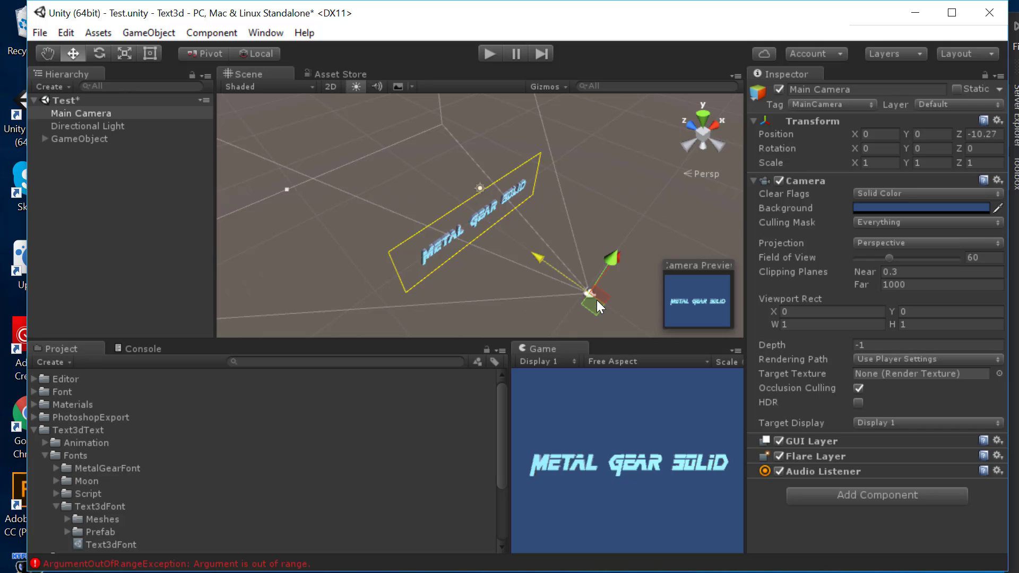
pyautogui.moveTo(600, 309); pyautogui.dragTo(530, 362)
pyautogui.keyDown('alt'); pyautogui.moveTo(463, 289); pyautogui.dragTo(553, 265); pyautogui.keyUp('alt')
pyautogui.moveTo(574, 318); pyautogui.dragTo(410, 243)
pyautogui.press('e')
pyautogui.scroll(4, 590, 255)
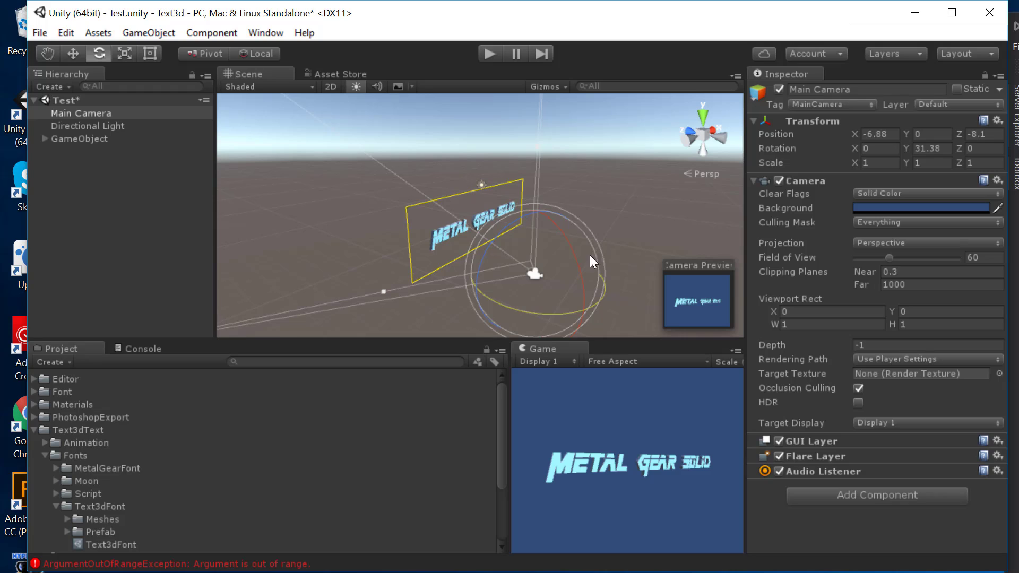
pyautogui.scroll(-5, 638, 263)
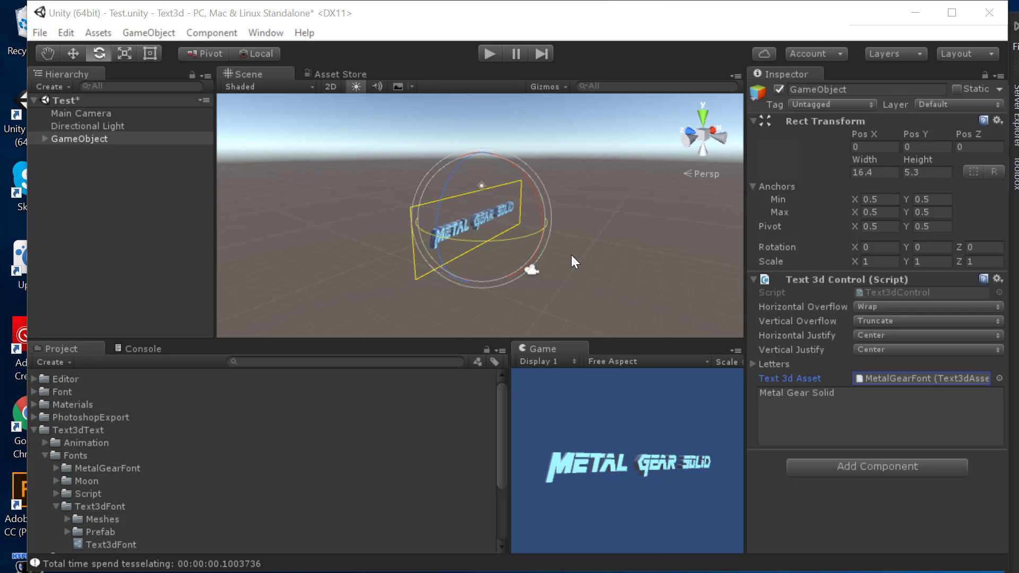
# Step: Orbit the Scene view onto the text and drag the splitter left to enlarge the Game view
pyautogui.scroll(5, 568, 287)
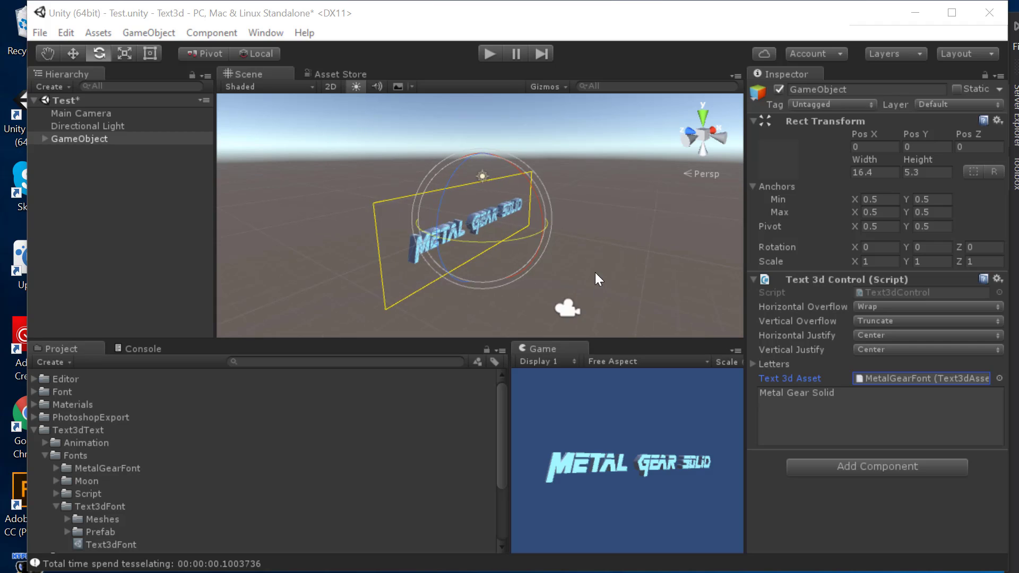
pyautogui.keyDown('alt'); pyautogui.moveTo(636, 249); pyautogui.dragTo(622, 334); pyautogui.keyUp('alt')
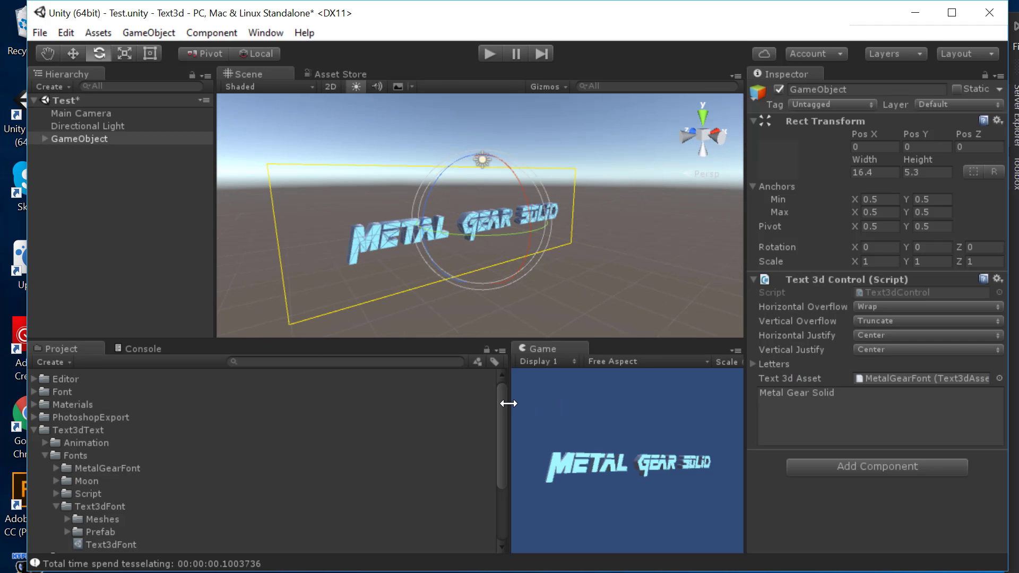
pyautogui.moveTo(508, 403); pyautogui.dragTo(425, 408)
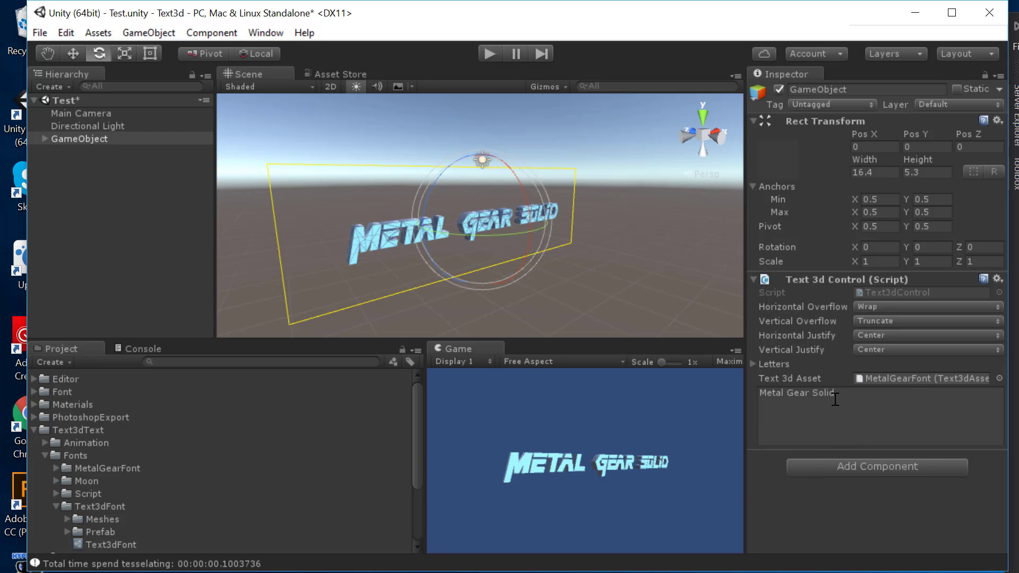
pyautogui.click(947, 428)
pyautogui.click(906, 418)
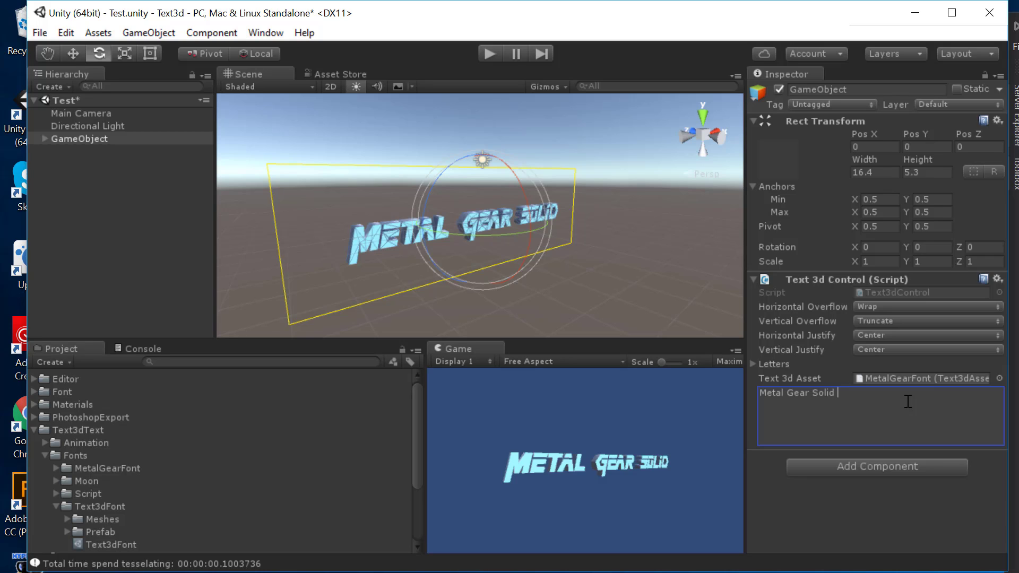
# Step: Append ' is game stealth action game' after 'Metal Gear Solid' in the text field
pyautogui.write('is game se')
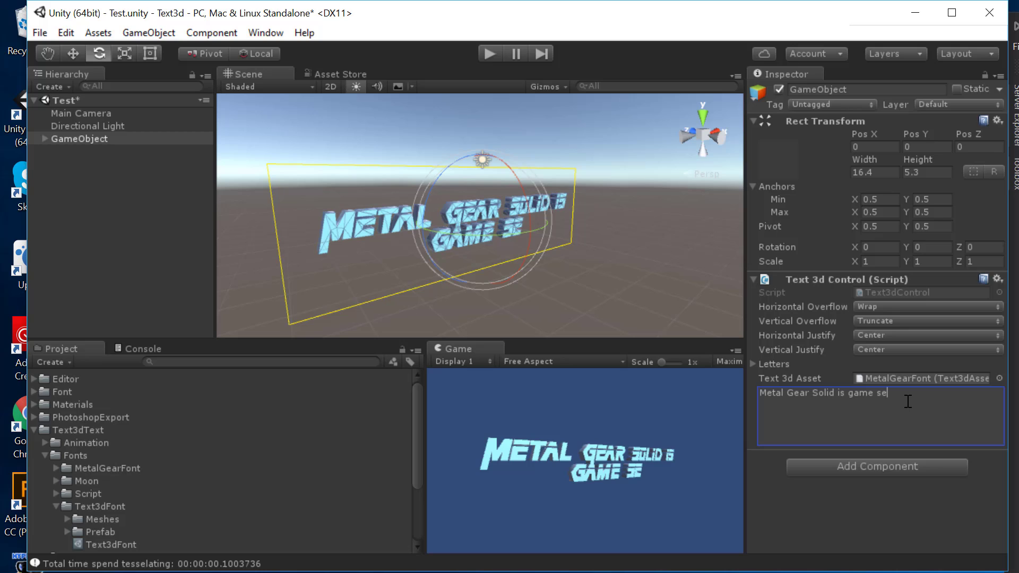
pyautogui.press('BackSpace')
pyautogui.write('tea')
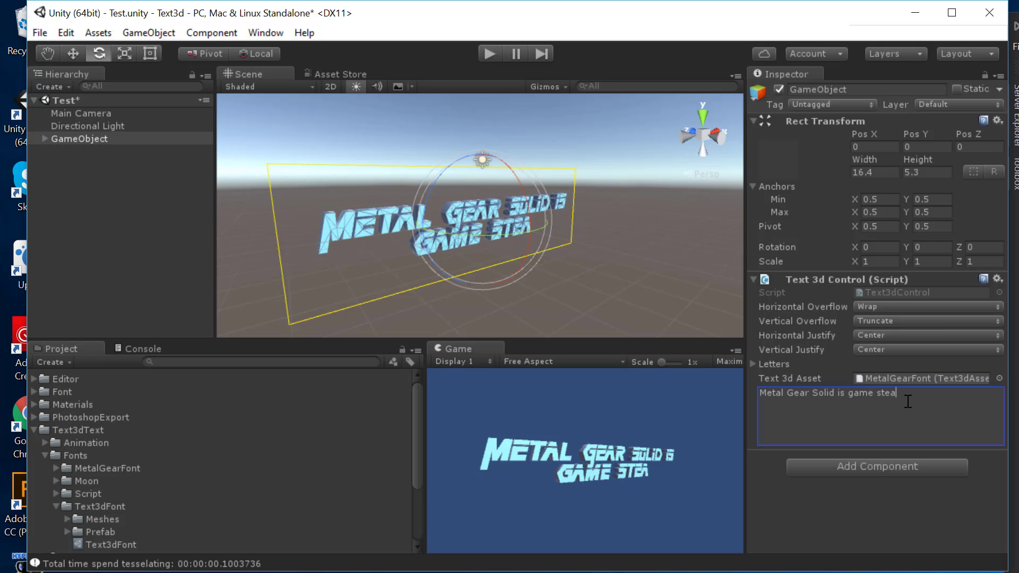
pyautogui.write('lth ac')
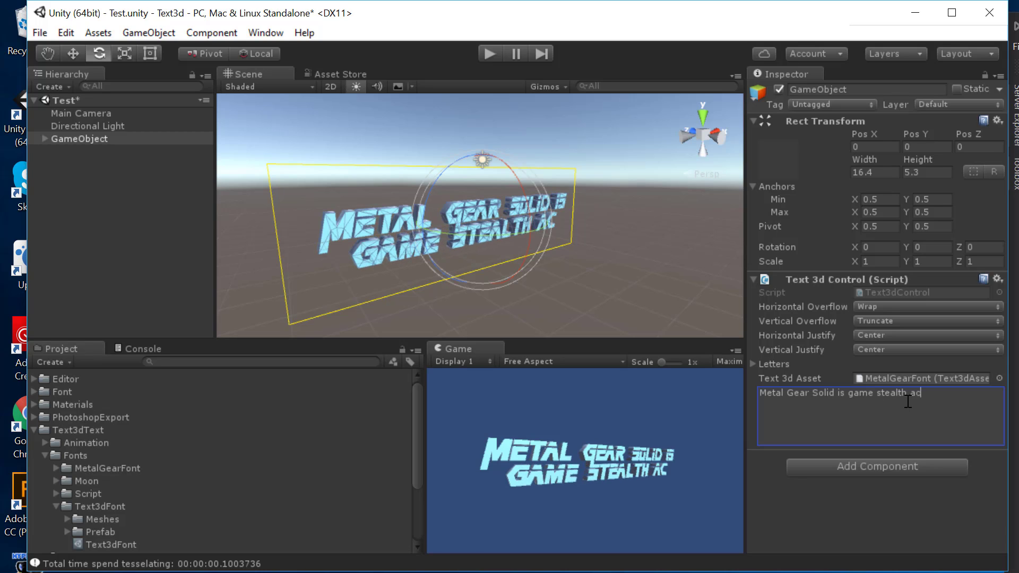
pyautogui.write('tion game')
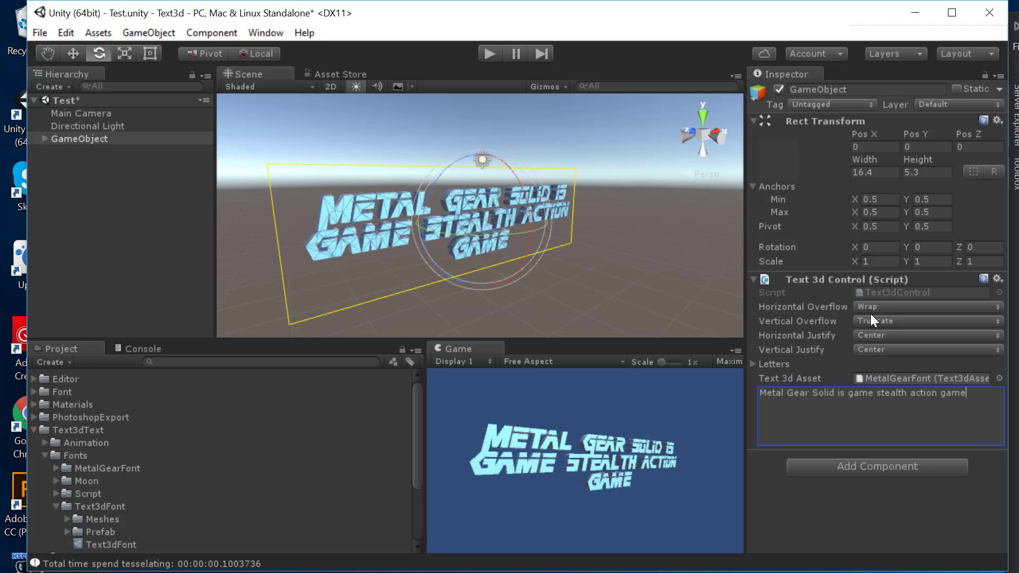
# Step: Try Left and Right horizontal justification, then set it back to Center
pyautogui.click(870, 335)
pyautogui.click(877, 350)
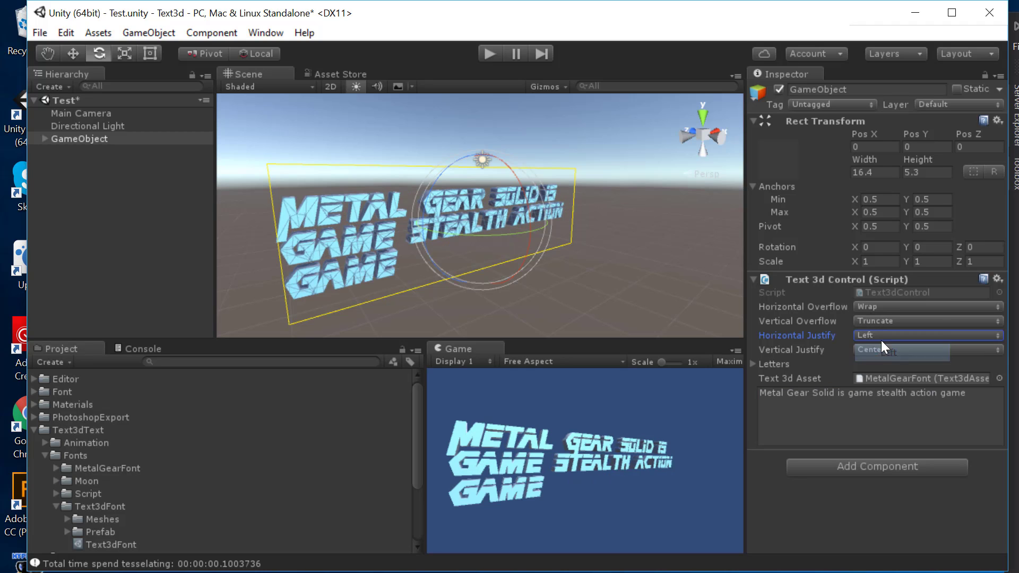
pyautogui.click(891, 335)
pyautogui.click(890, 387)
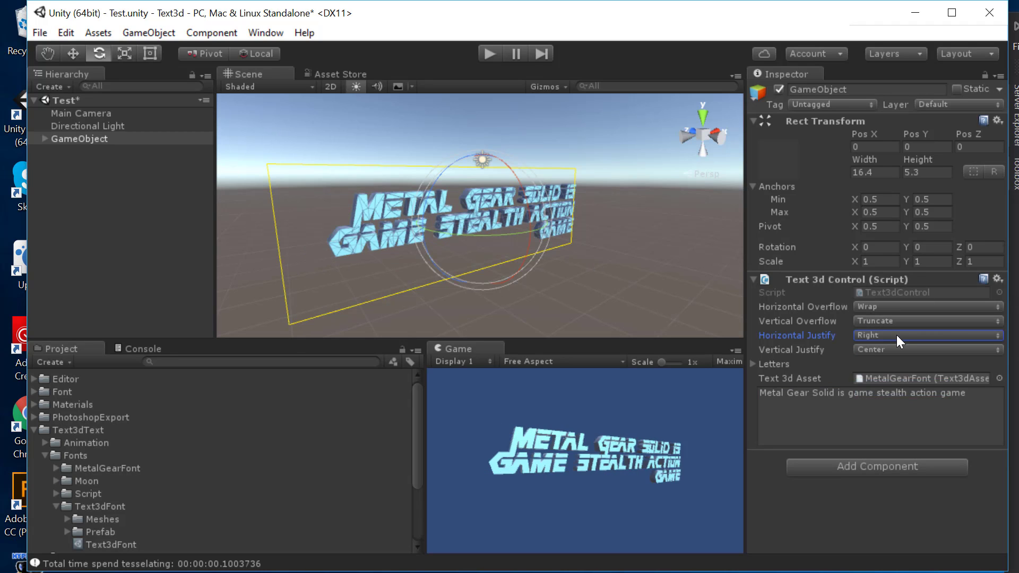
pyautogui.click(896, 335)
pyautogui.click(894, 370)
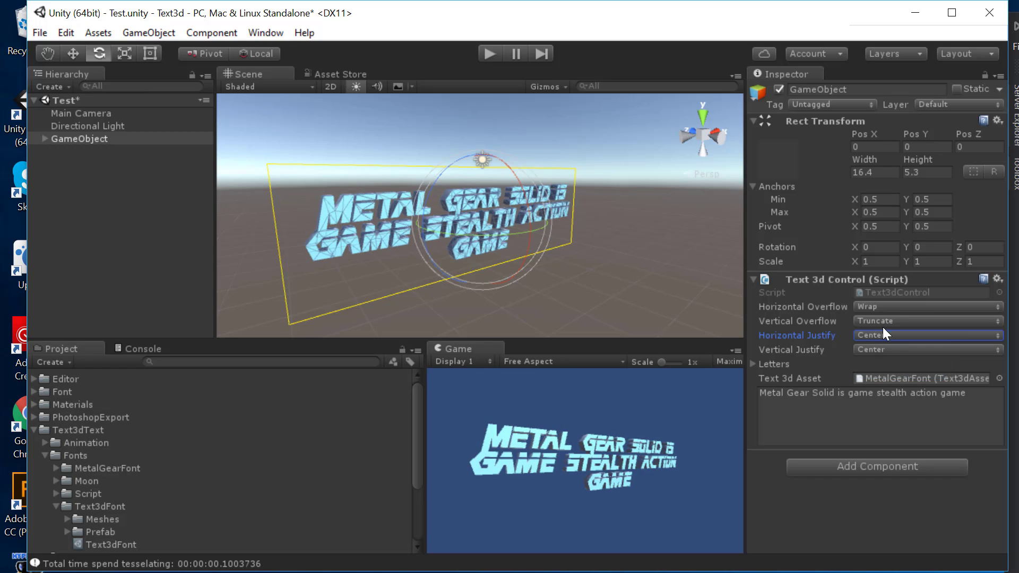
# Step: Try Top and Bottom vertical justification, then set it back to Center
pyautogui.click(882, 348)
pyautogui.click(886, 366)
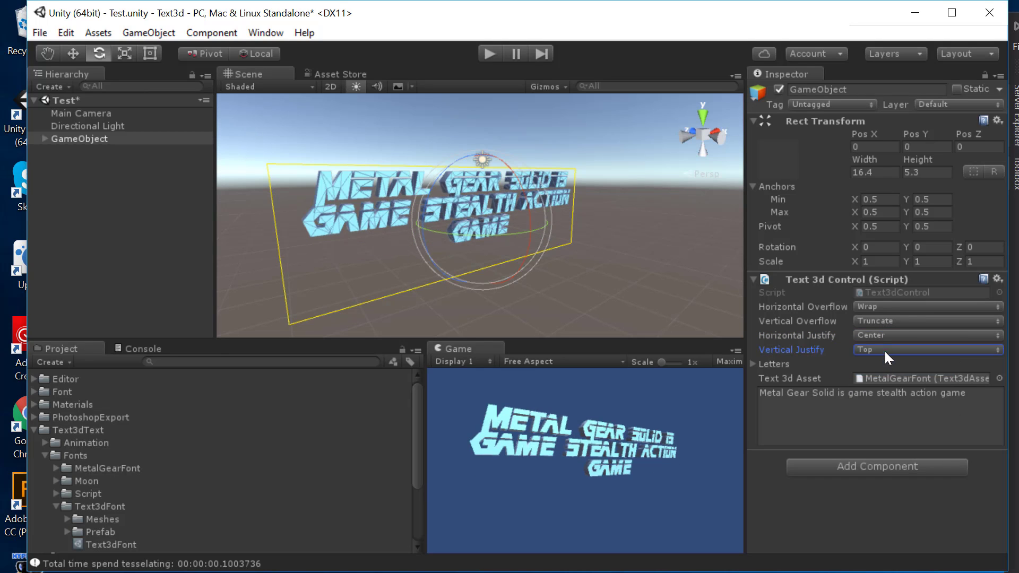
pyautogui.click(884, 350)
pyautogui.click(885, 402)
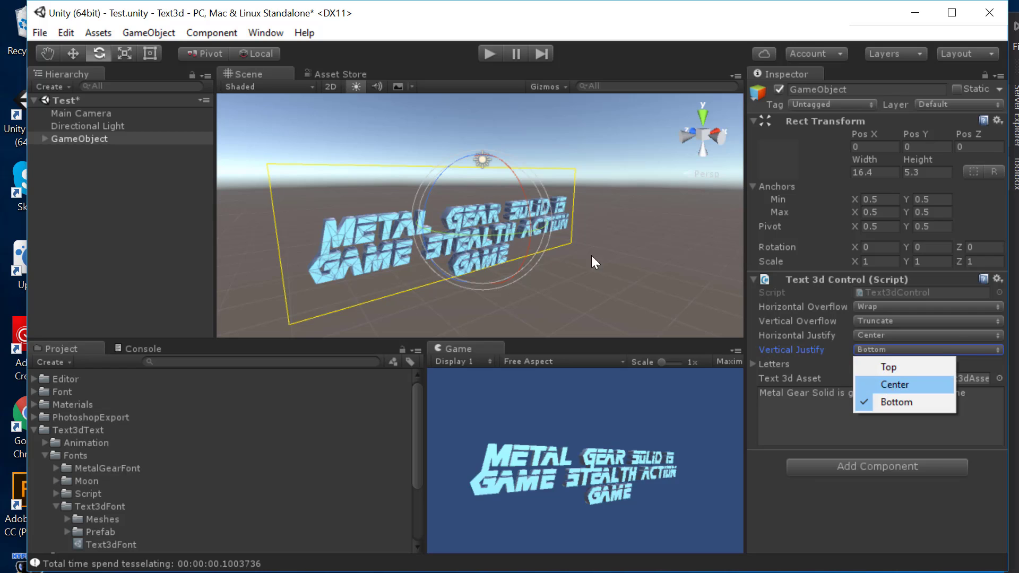
pyautogui.click(895, 384)
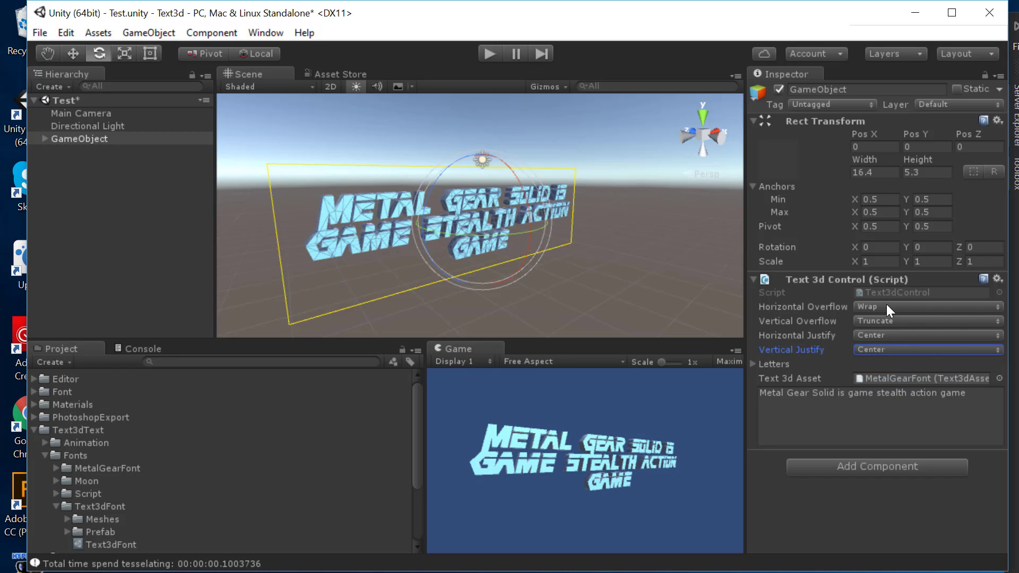
pyautogui.click(886, 307)
# Step: Set Horizontal Overflow to Overflow so the text runs on one line
pyautogui.click(887, 330)
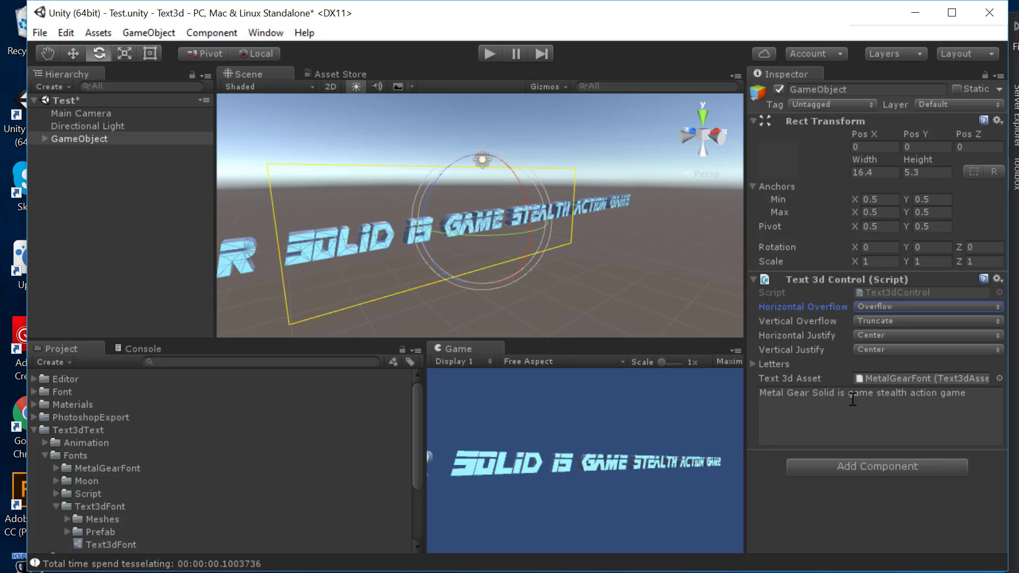
pyautogui.click(867, 429)
pyautogui.press('Left')
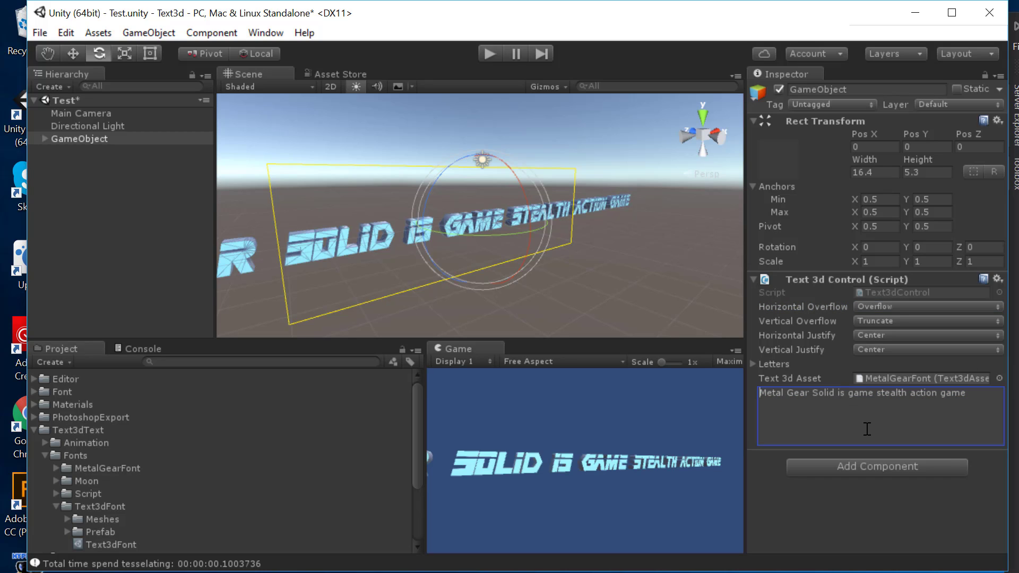
# Step: Test a line break before 'game', remove it, and set Horizontal Overflow to Wrap
pyautogui.press('Right')
pyautogui.press('Right')
pyautogui.press('Right')
pyautogui.press('Return')
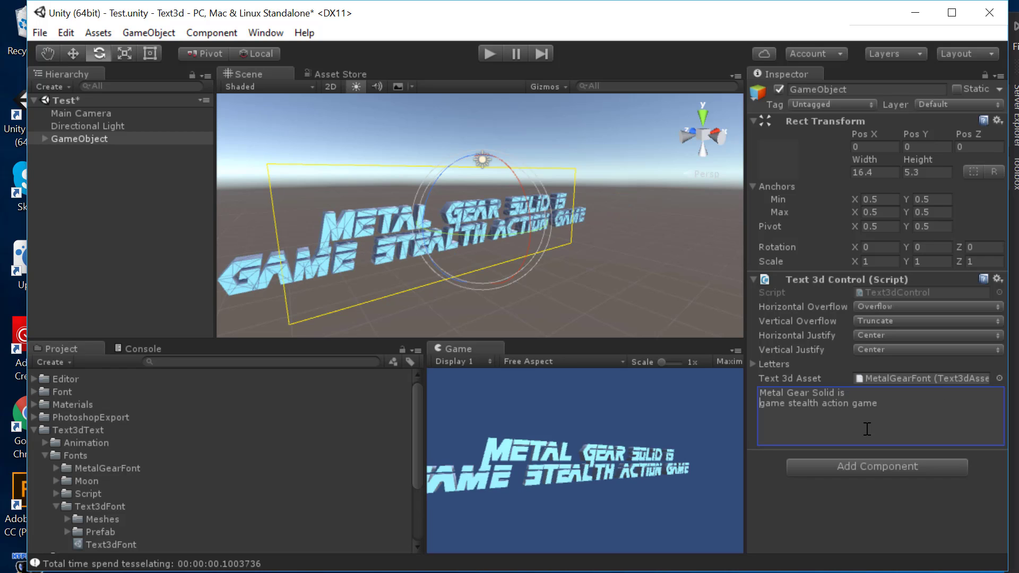
pyautogui.press('BackSpace')
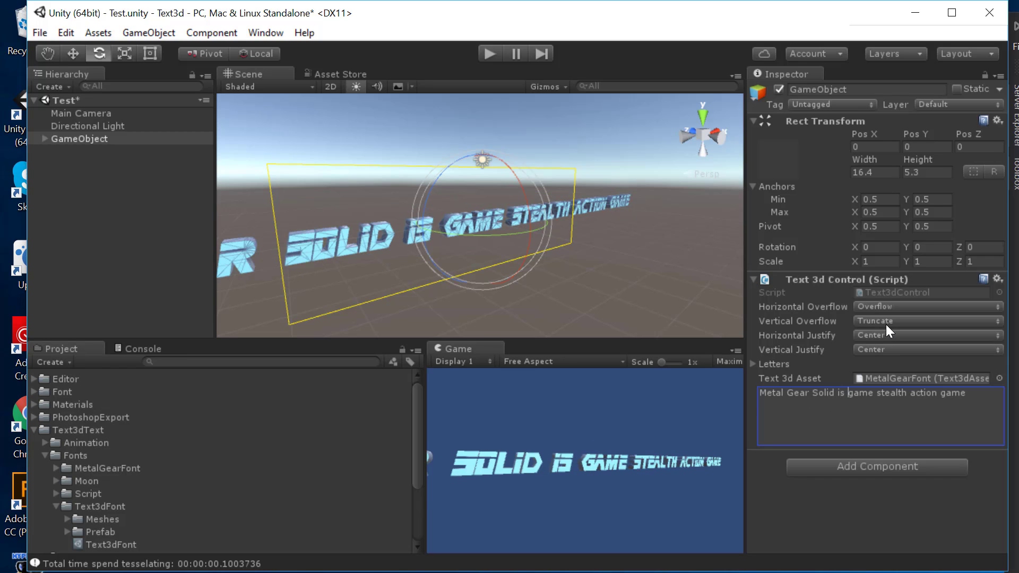
pyautogui.click(901, 306)
pyautogui.click(897, 320)
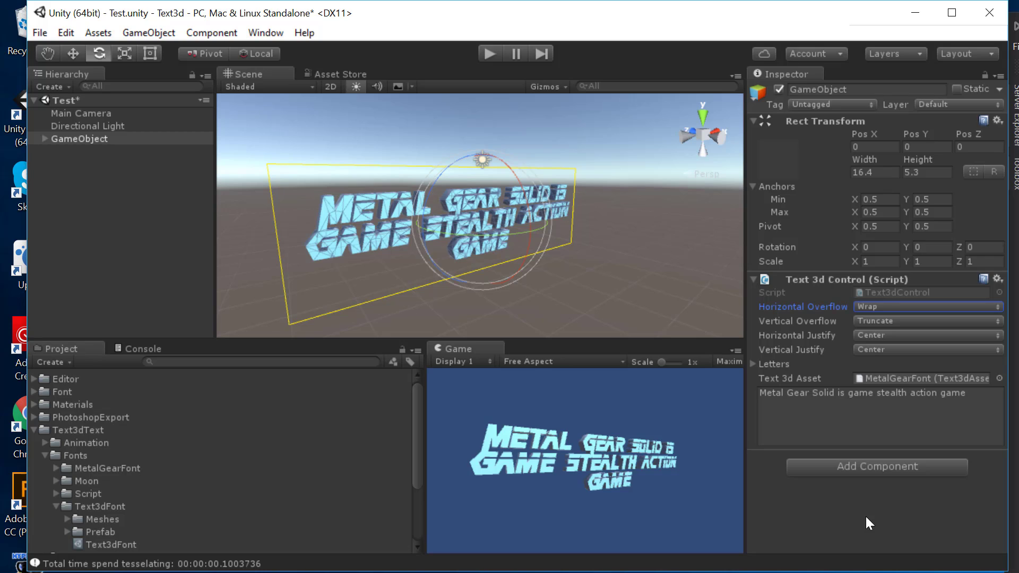
# Step: Add a Text 3d Animator component with Fly_In_And_Out as its Override Controller
pyautogui.click(865, 466)
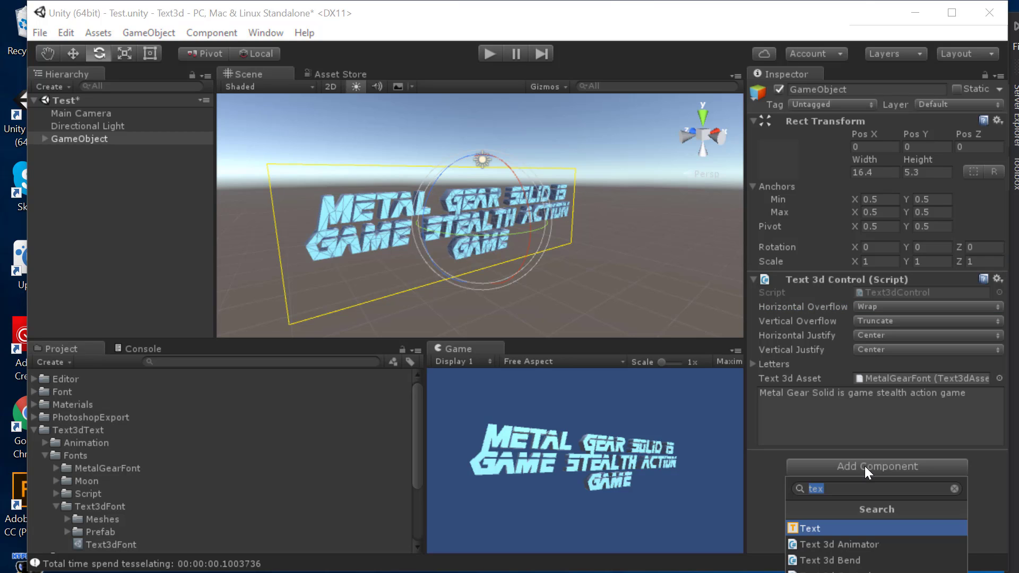
pyautogui.press('Down')
pyautogui.press('Return')
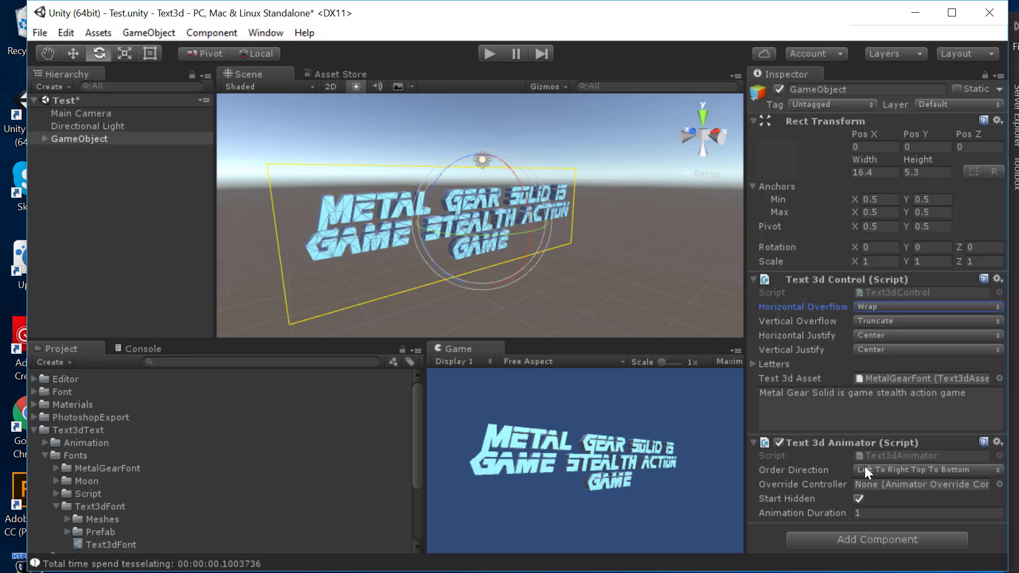
pyautogui.click(999, 483)
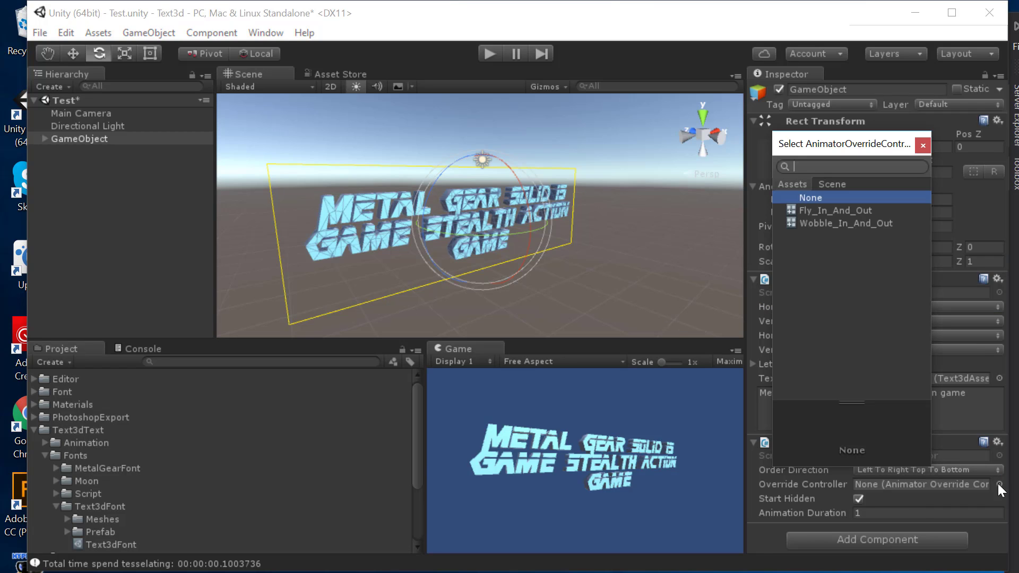
pyautogui.click(861, 210)
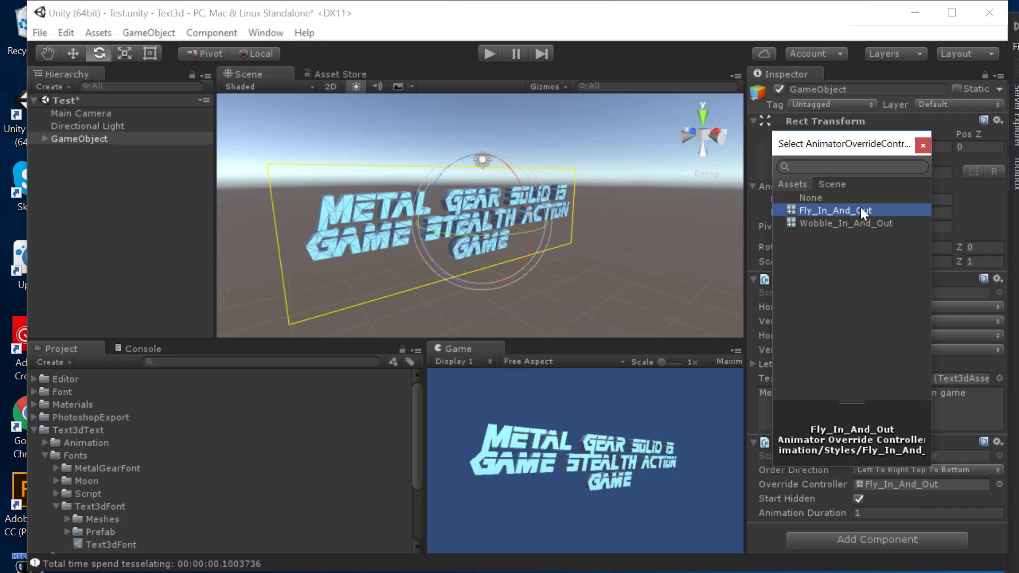
pyautogui.click(922, 147)
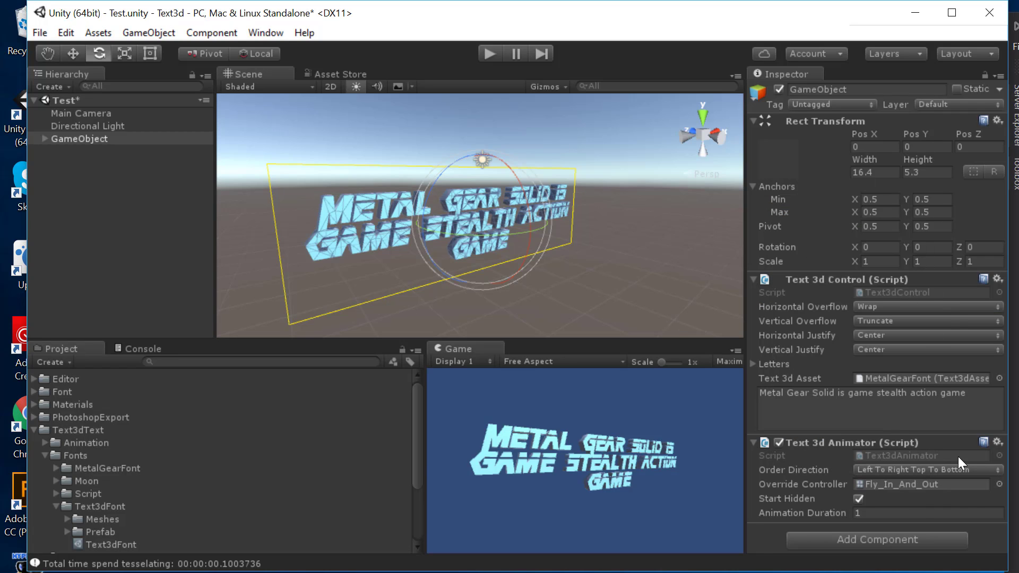
# Step: Add a Presentor Tester component by searching 'pr'
pyautogui.click(868, 536)
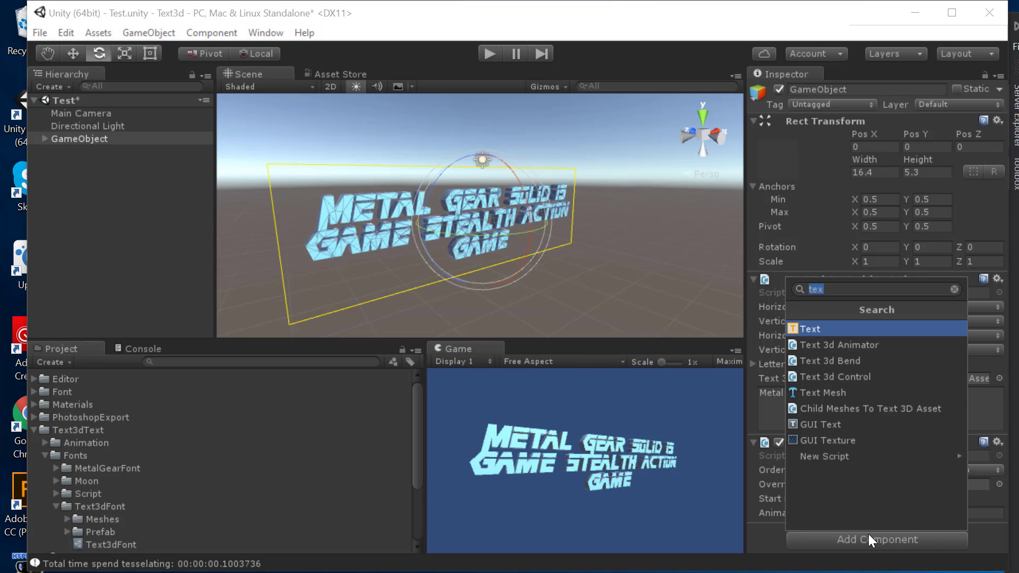
pyautogui.write('pr')
pyautogui.press('Return')
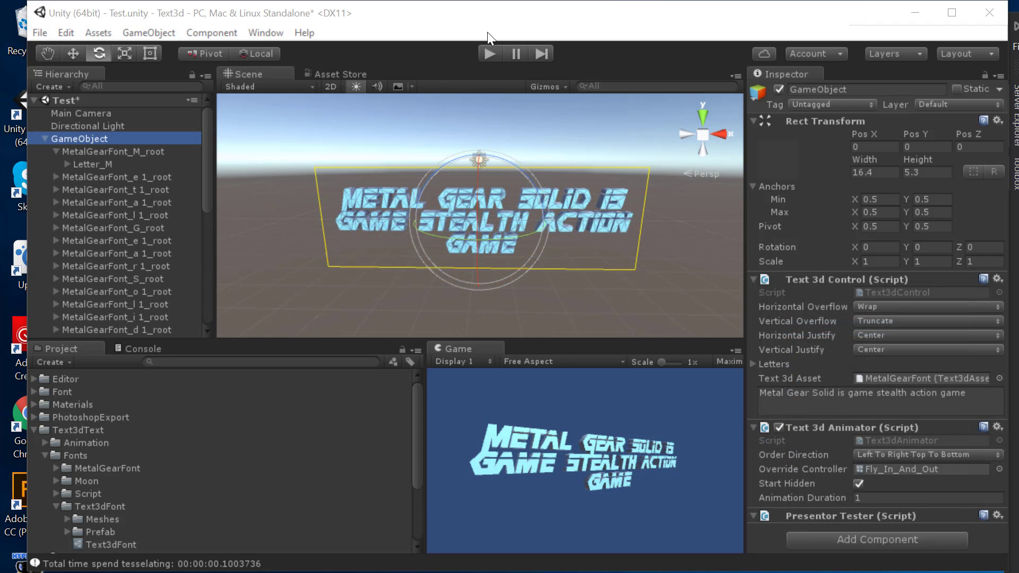
# Step: Enter Play mode and preview the text with Show, Hide, then Show in Presentor Tester
pyautogui.click(499, 51)
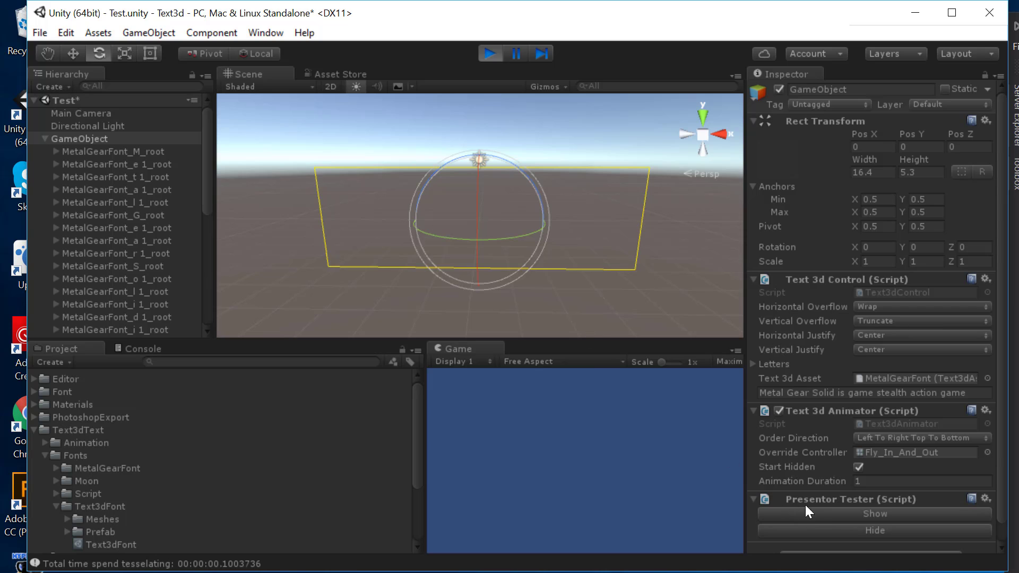
pyautogui.click(807, 514)
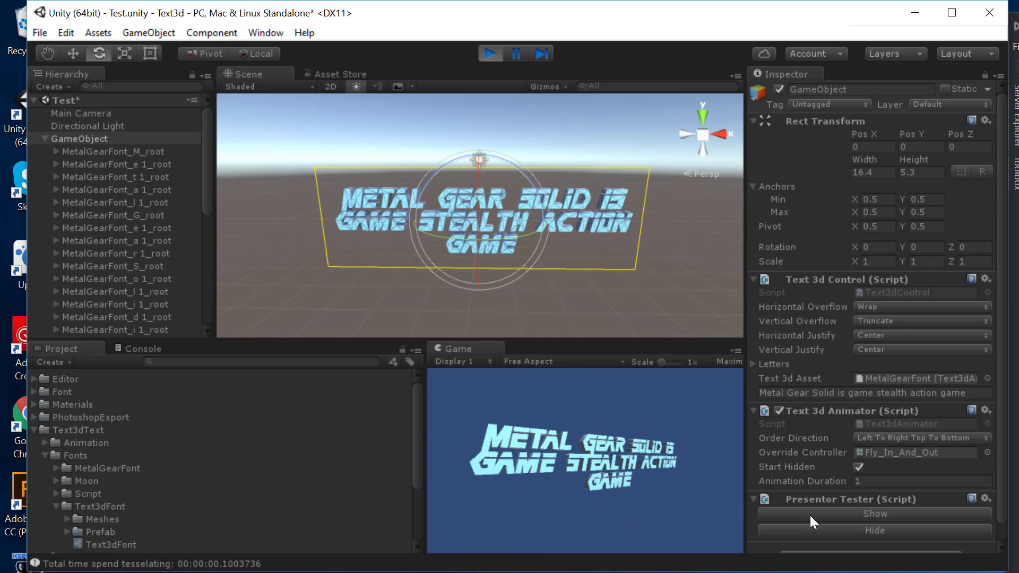
pyautogui.click(836, 528)
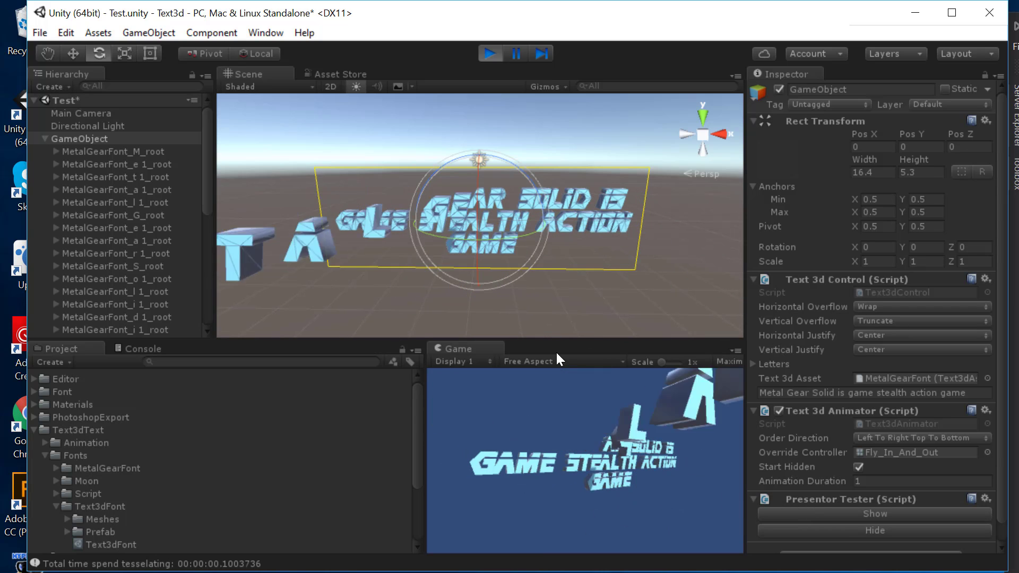
pyautogui.click(838, 513)
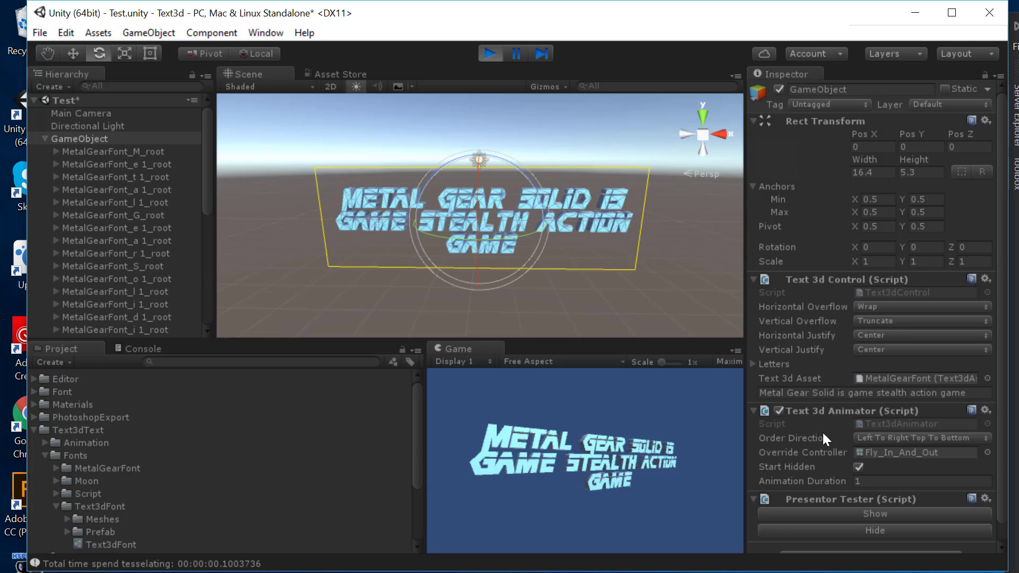
pyautogui.click(868, 437)
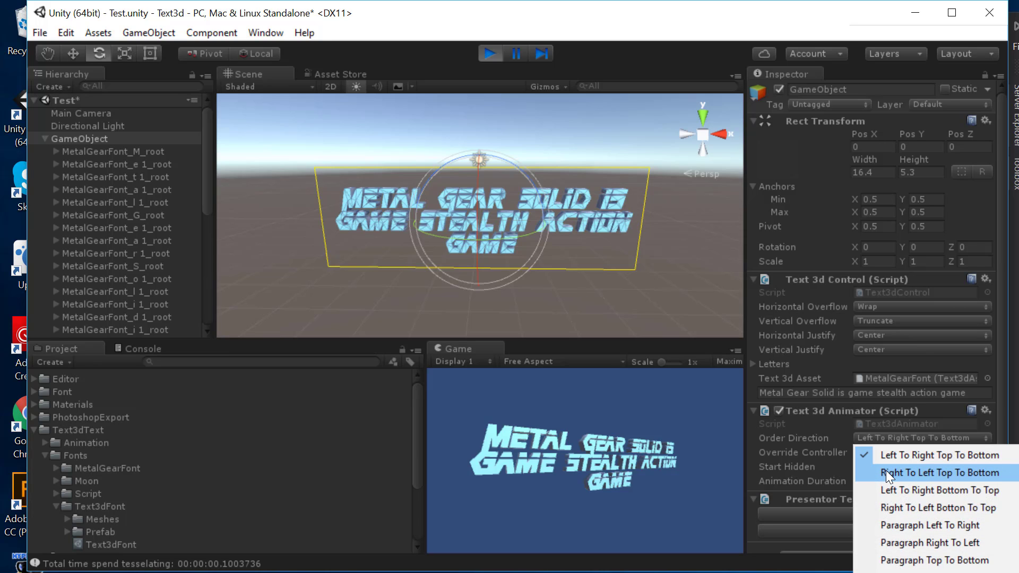
# Step: Set Order Direction to Right To Left Top To Bottom and preview it with Show/Hide
pyautogui.click(900, 470)
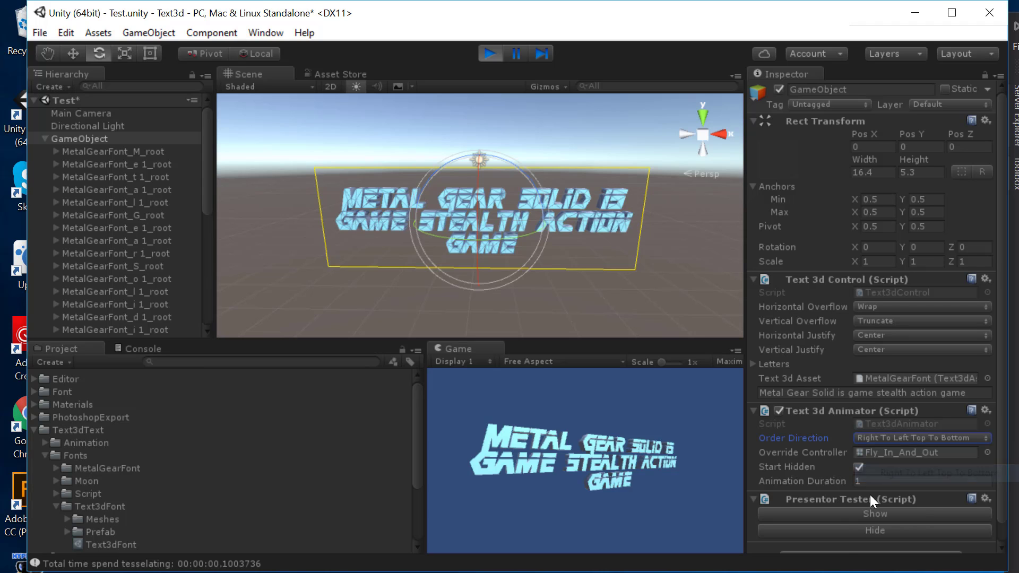
pyautogui.click(848, 514)
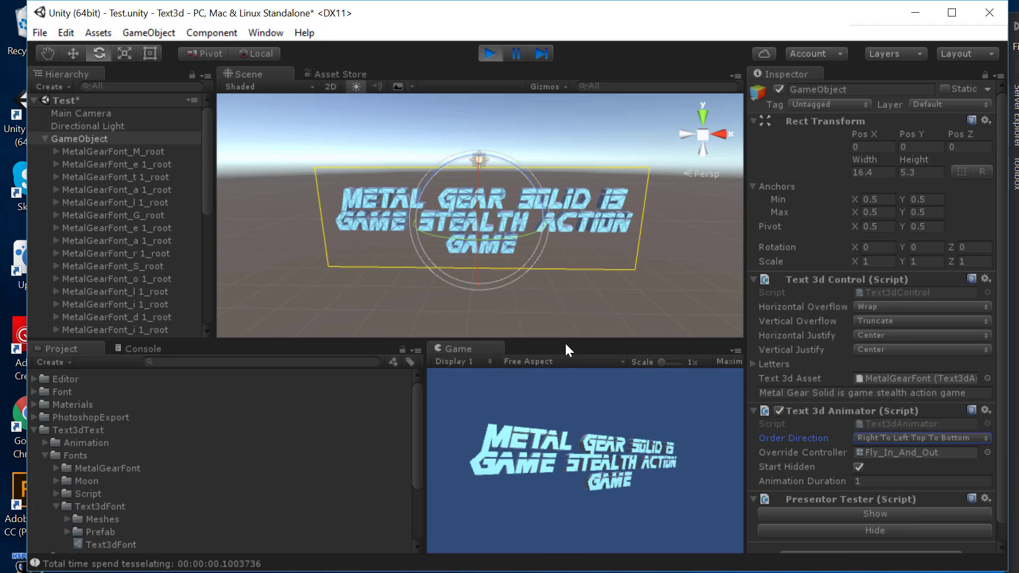
pyautogui.click(842, 528)
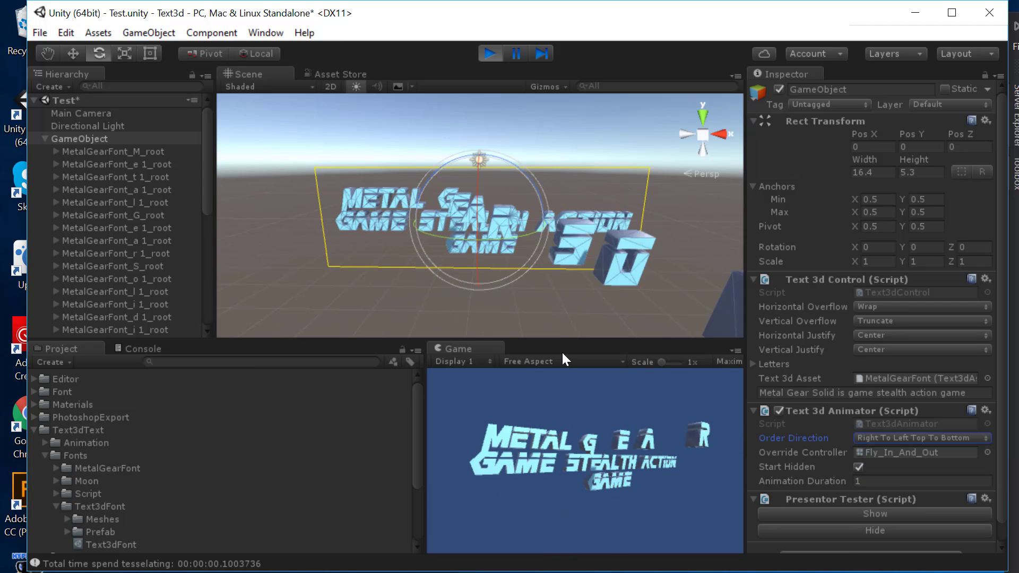
pyautogui.click(846, 515)
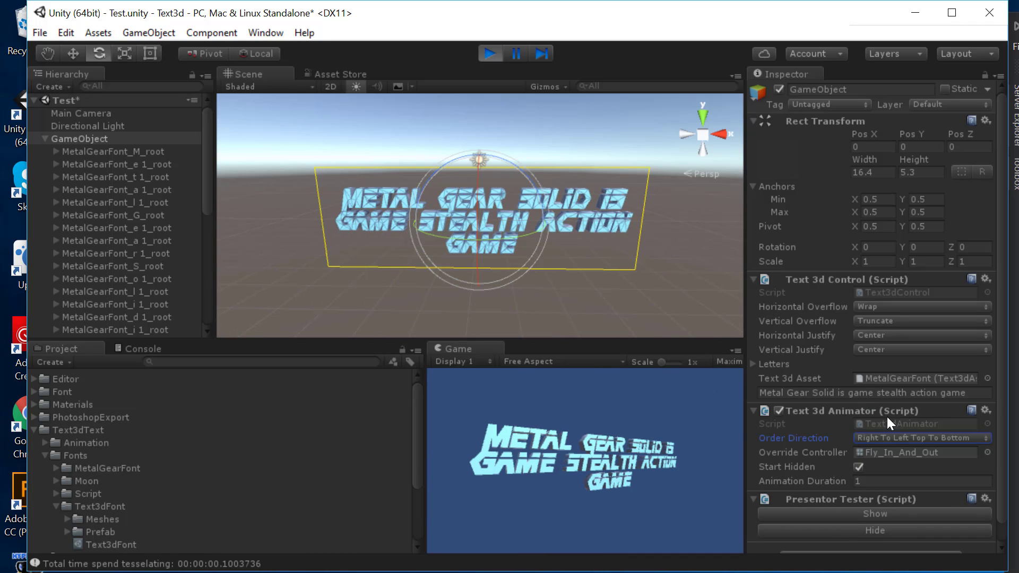
# Step: Switch Order Direction to Right To Left Bottom To Top and preview Hide and Show
pyautogui.click(896, 438)
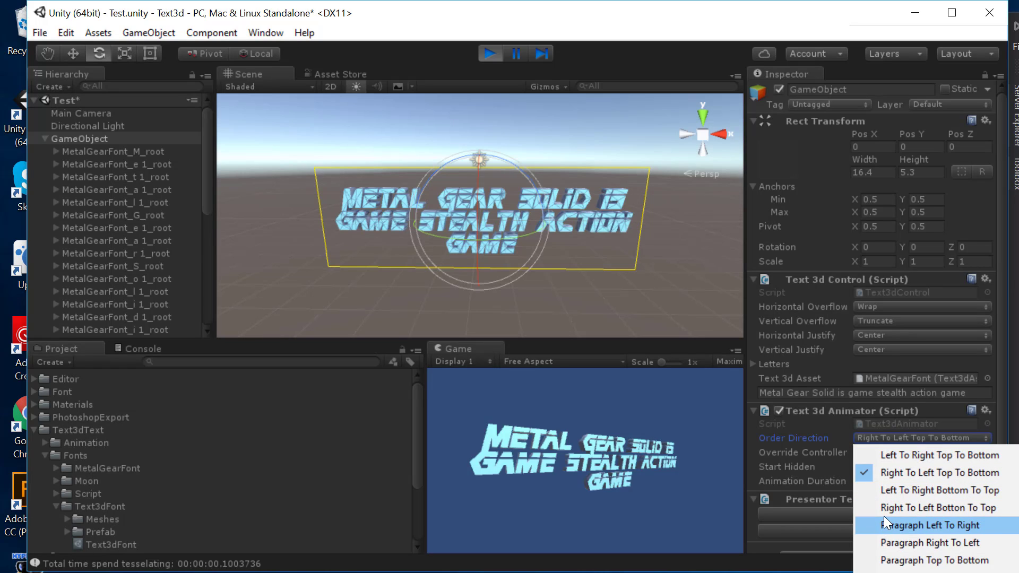
pyautogui.click(947, 508)
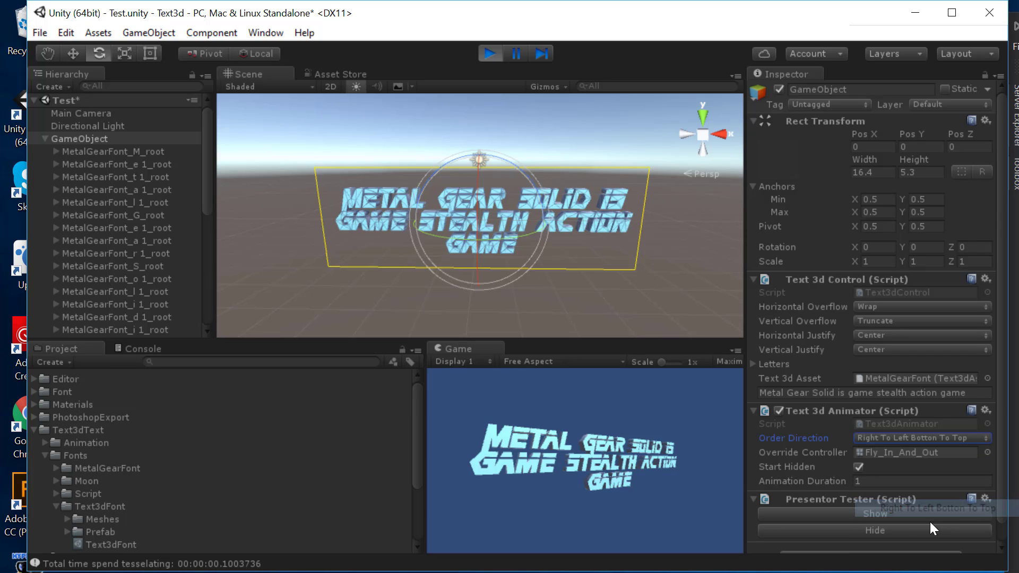
pyautogui.click(888, 526)
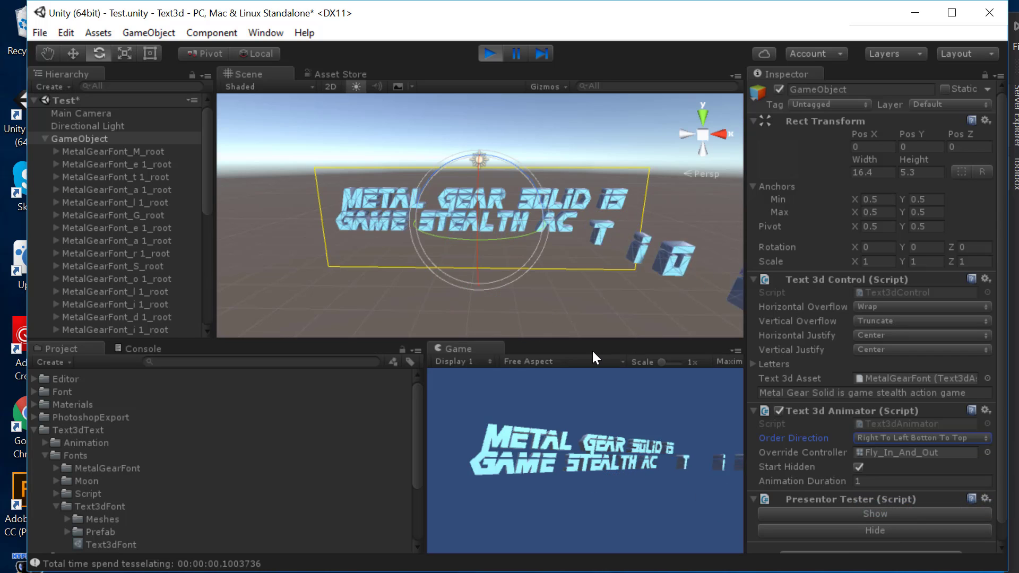
pyautogui.click(879, 513)
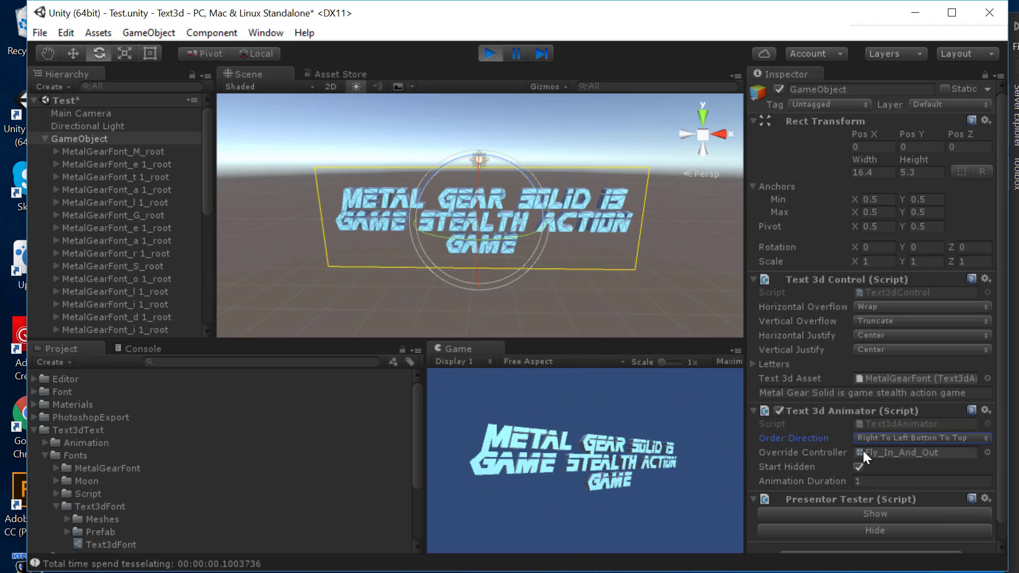
# Step: Set Order Direction to Paragraph Left To Right and preview Hide, Show, Hide
pyautogui.click(885, 439)
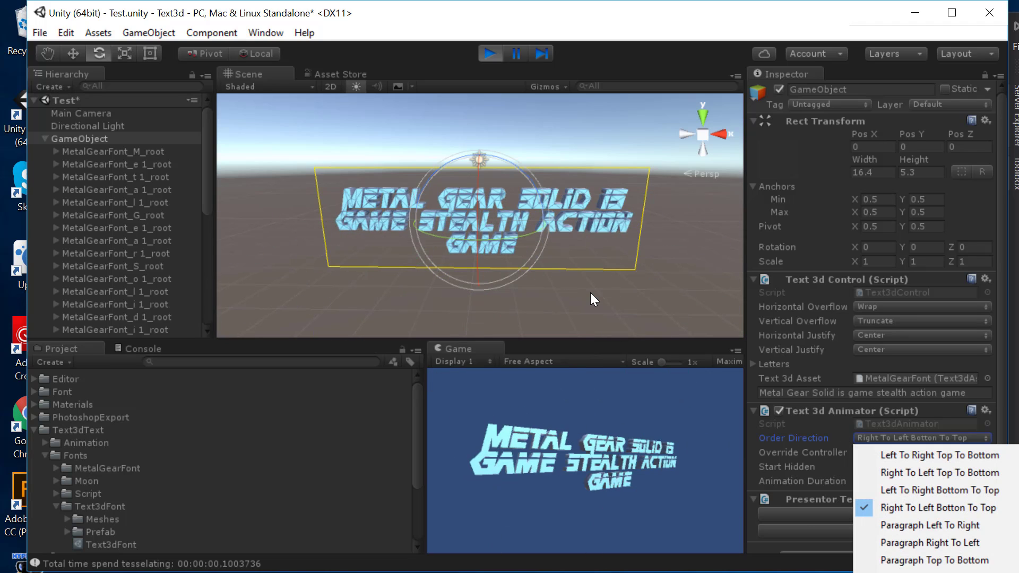
pyautogui.click(902, 524)
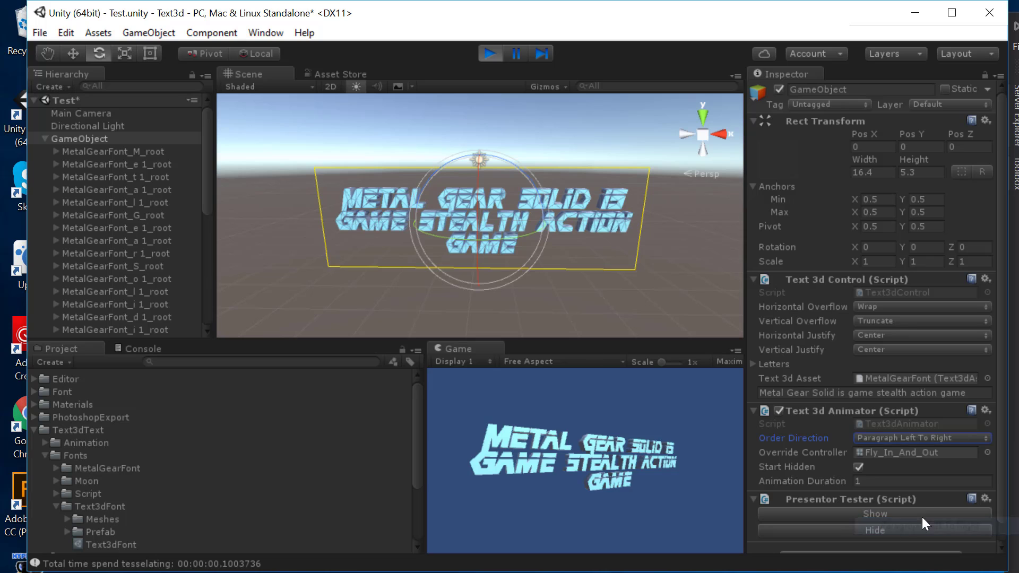
pyautogui.click(831, 530)
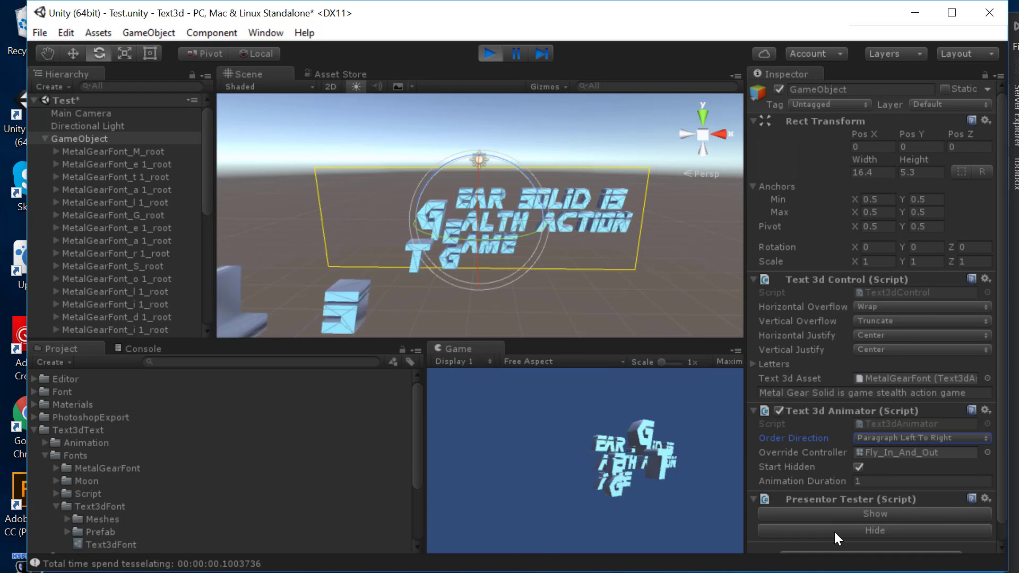
pyautogui.click(845, 515)
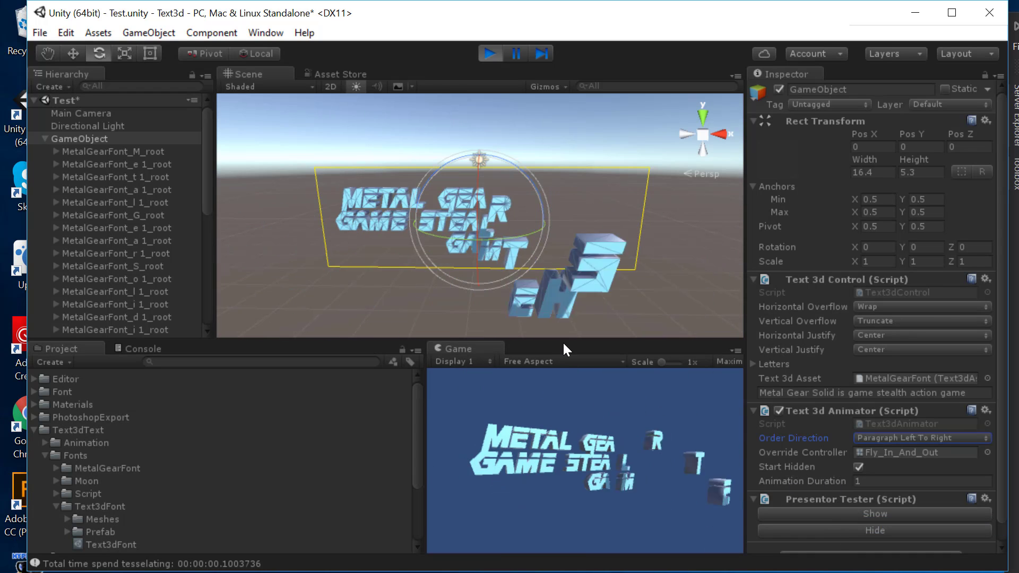
pyautogui.click(850, 527)
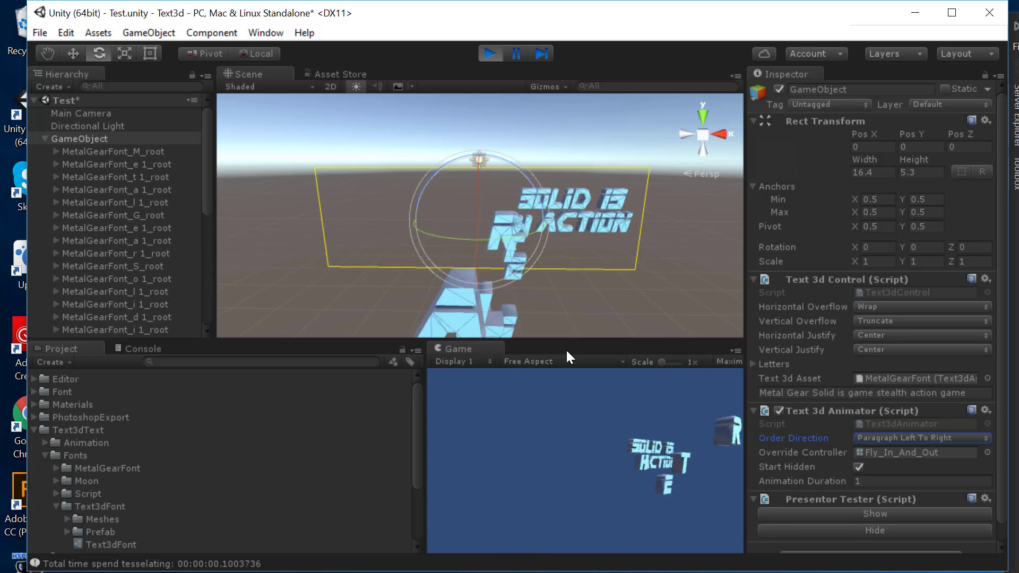
# Step: Preview the animation at an Animation Duration of 0.5 with Show, Hide, Show
pyautogui.click(877, 480)
pyautogui.write('0.5')
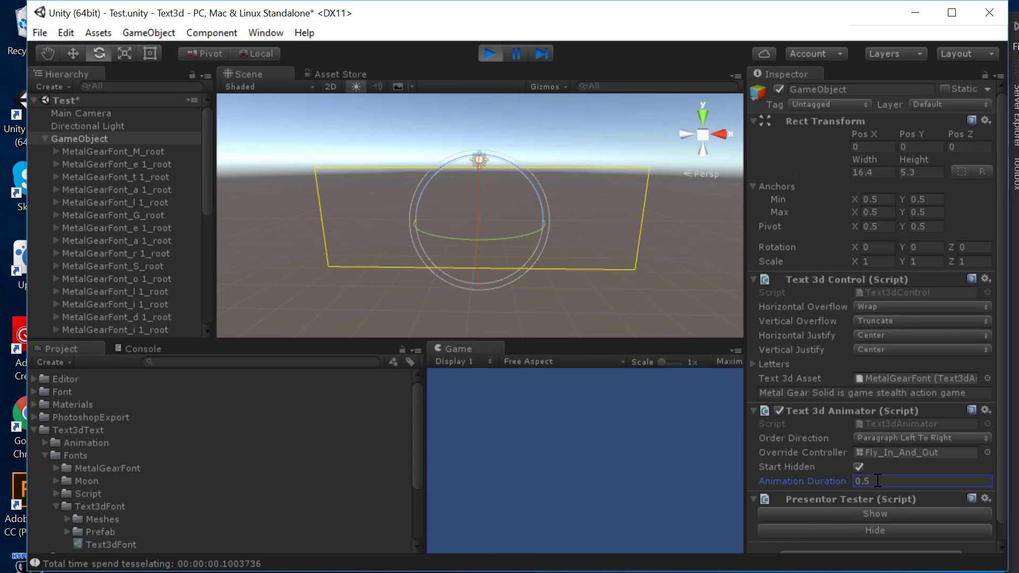
pyautogui.click(842, 519)
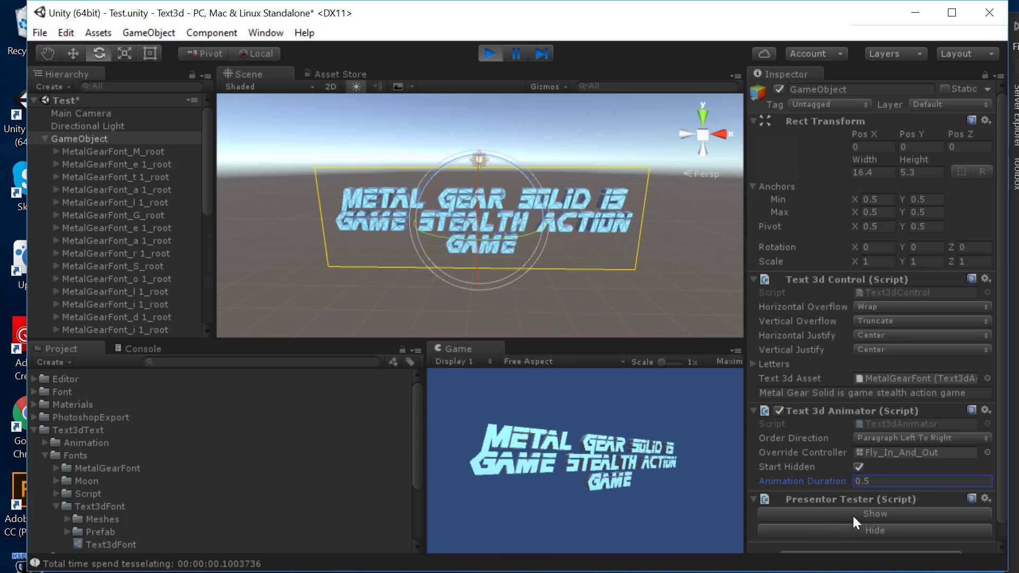
pyautogui.click(849, 530)
pyautogui.click(857, 513)
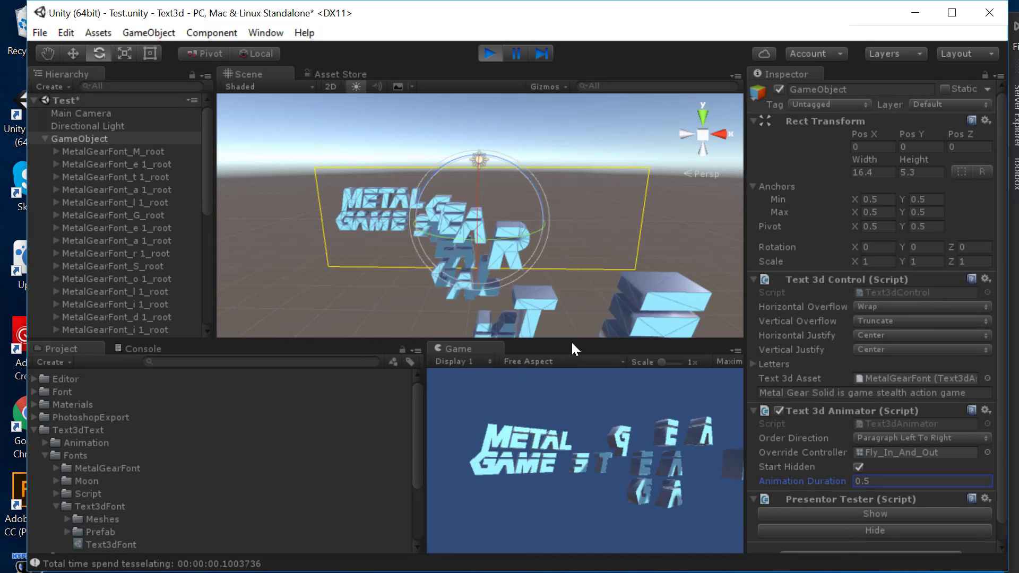
# Step: Change Animation Duration to 1 and preview the slower Hide and Show twice
pyautogui.click(884, 481)
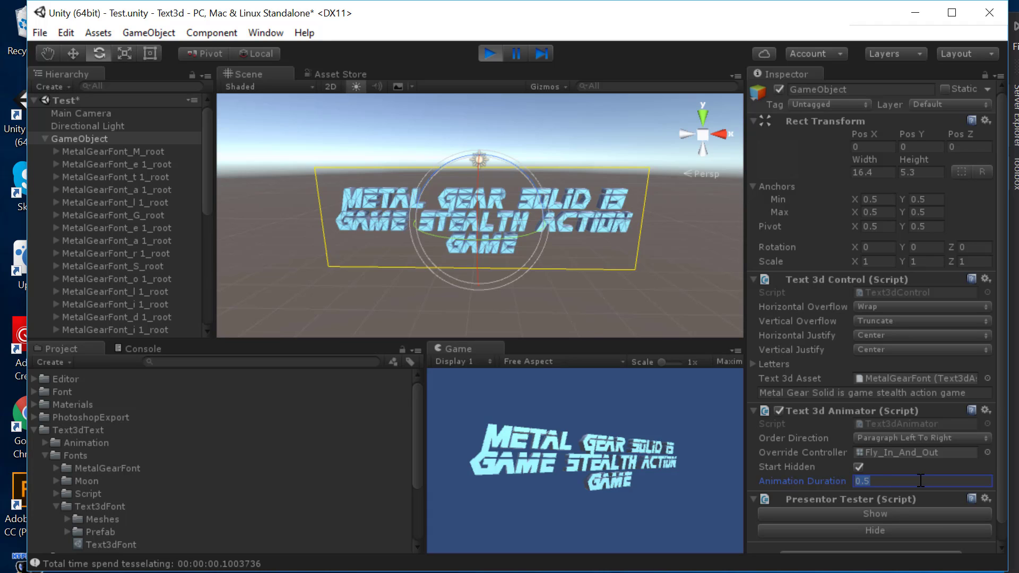
pyautogui.write('1')
pyautogui.click(882, 530)
pyautogui.click(889, 514)
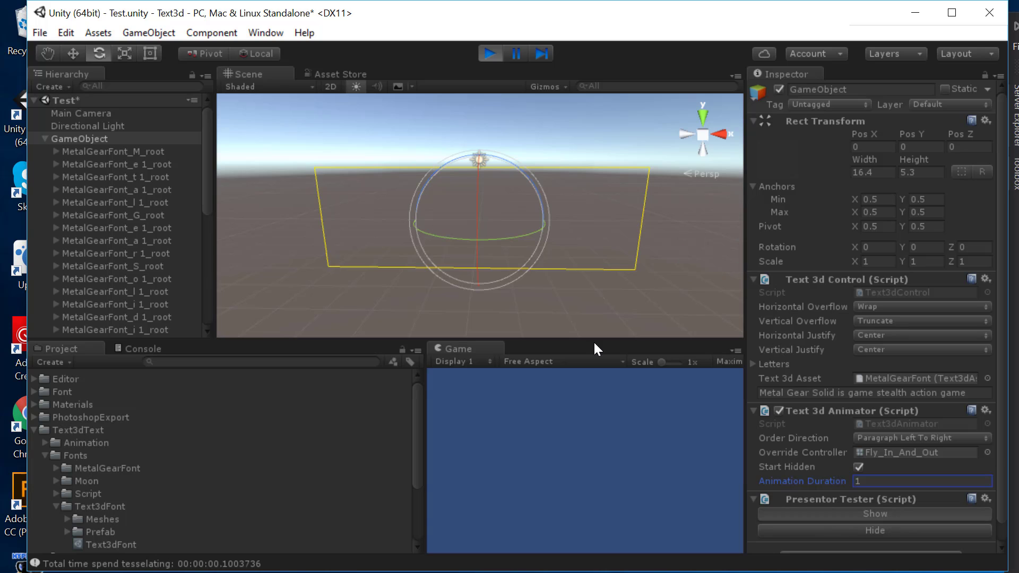
pyautogui.click(880, 530)
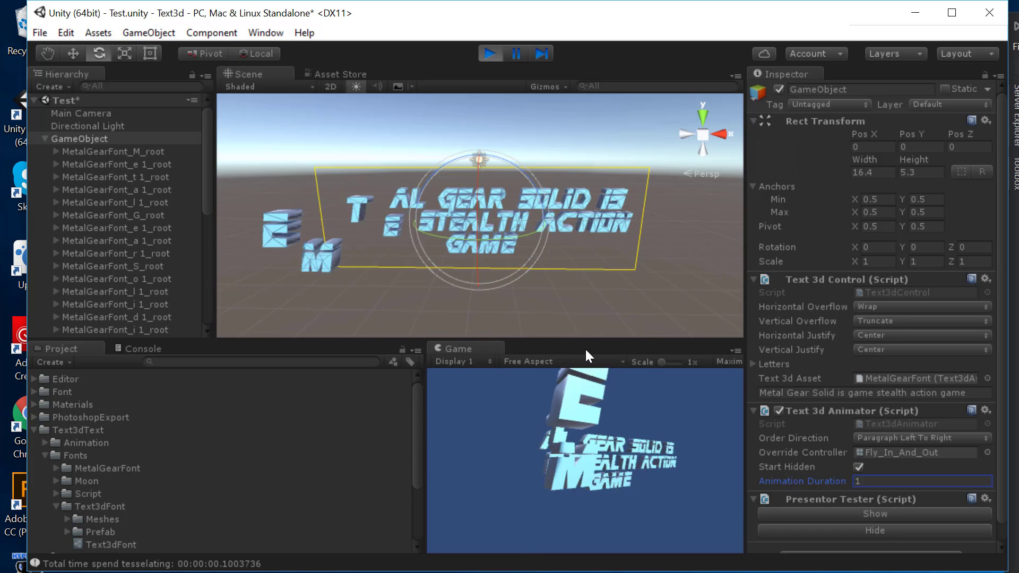
pyautogui.click(883, 514)
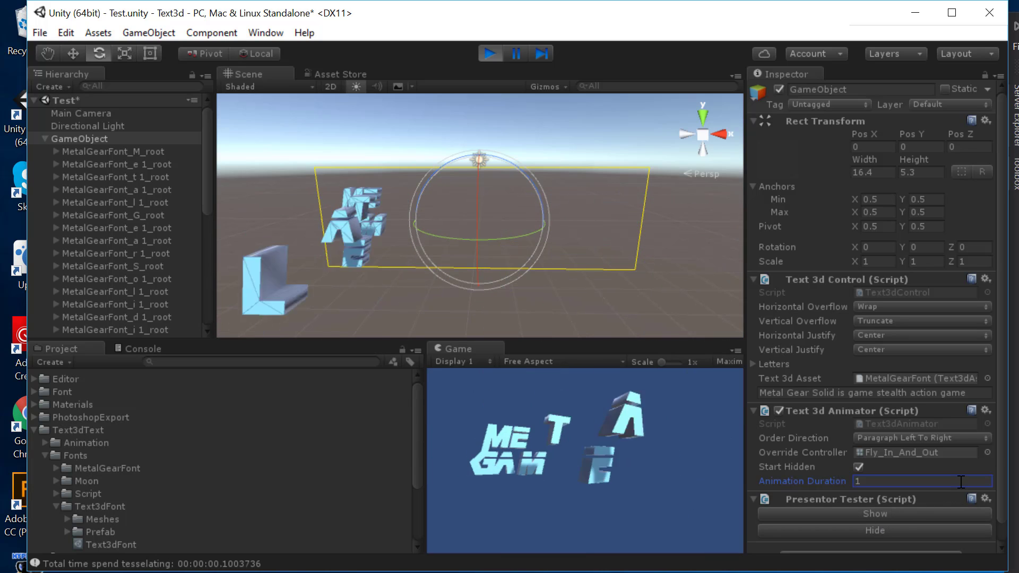
# Step: Pick Wobble_In_And_Out as the Override Controller during Play mode and hide the text
pyautogui.click(987, 452)
pyautogui.click(828, 223)
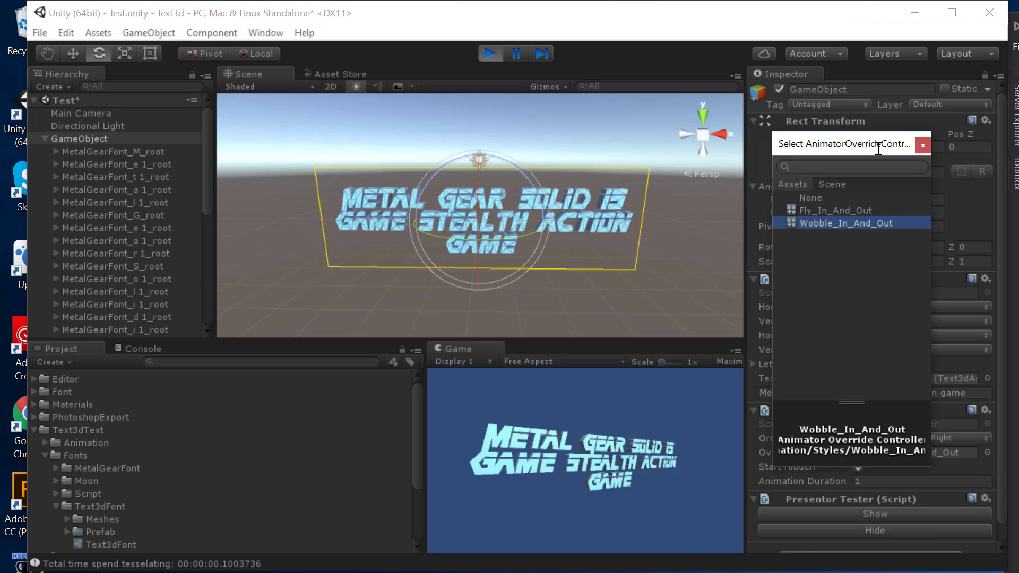
pyautogui.doubleClick(828, 222)
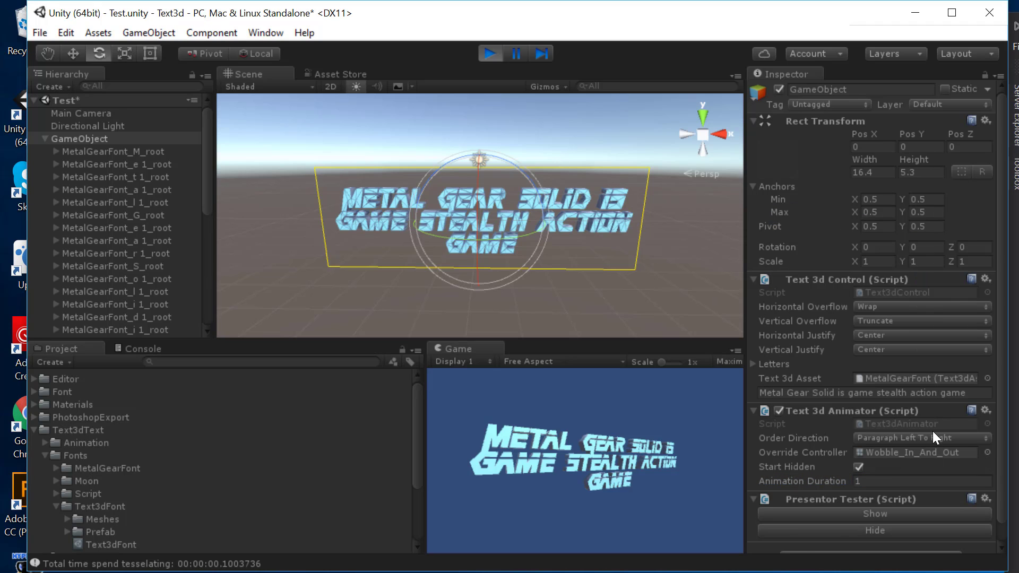
pyautogui.click(858, 529)
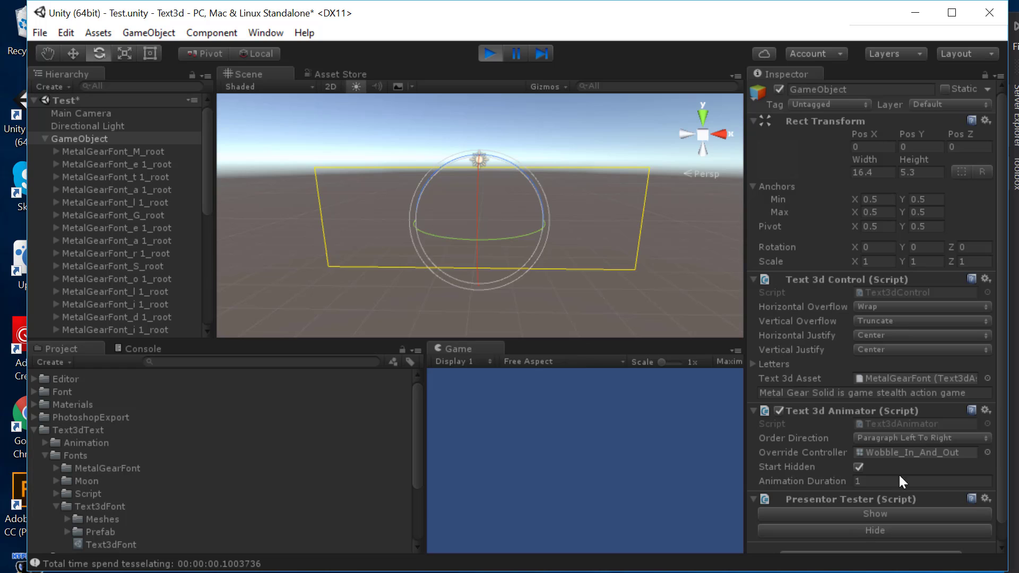
# Step: Stop Play mode, reassign Wobble_In_And_Out as the Override Controller, and restart Play with Ctrl+P
pyautogui.click(489, 54)
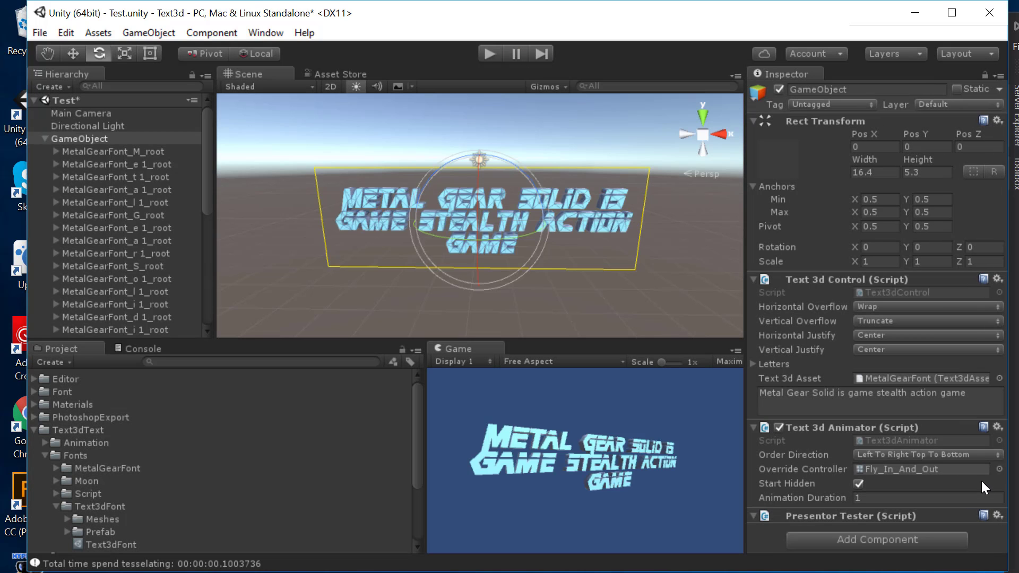
pyautogui.click(997, 469)
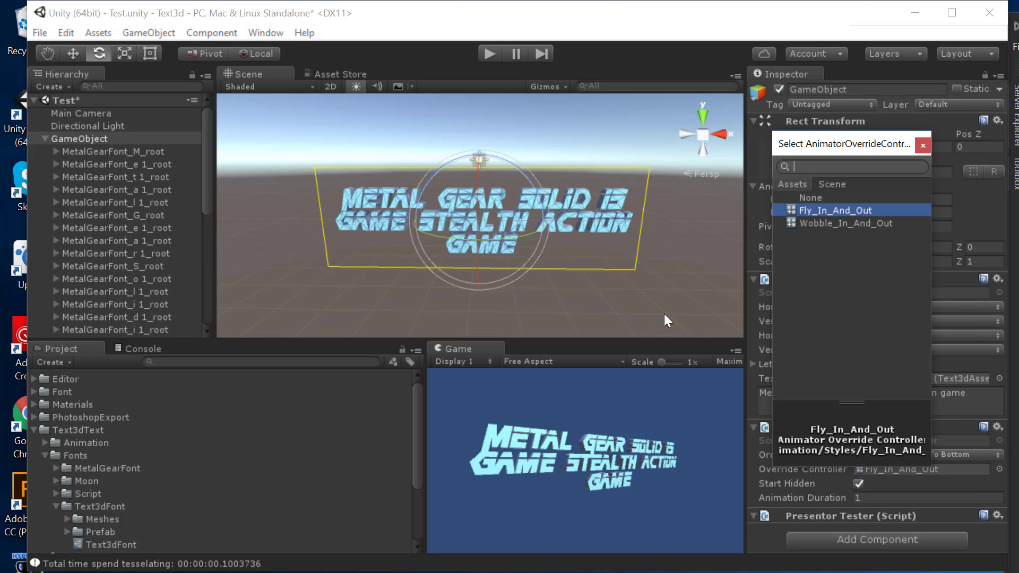
pyautogui.click(852, 223)
pyautogui.click(923, 145)
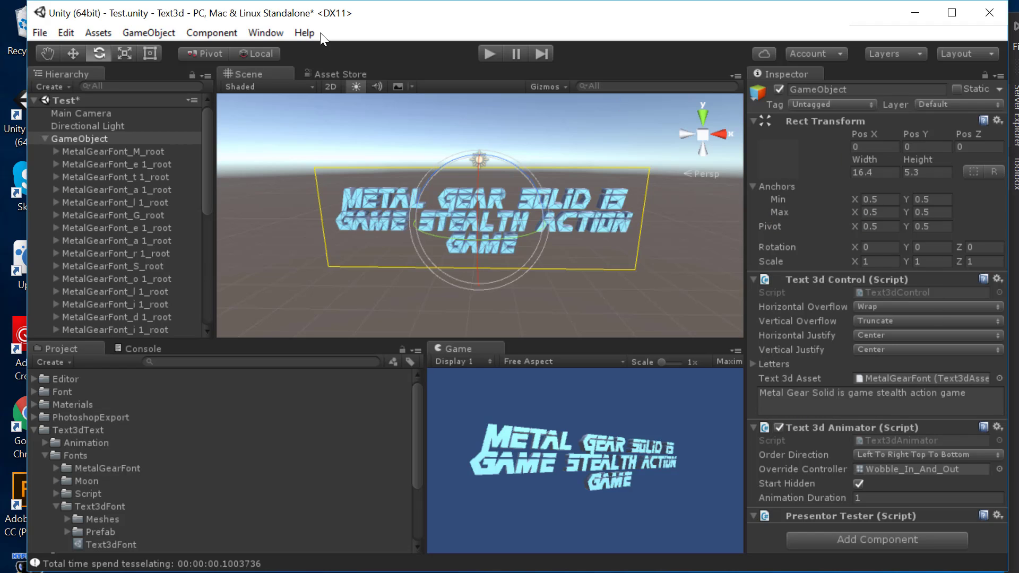
pyautogui.hotkey('ctrl', 'p')
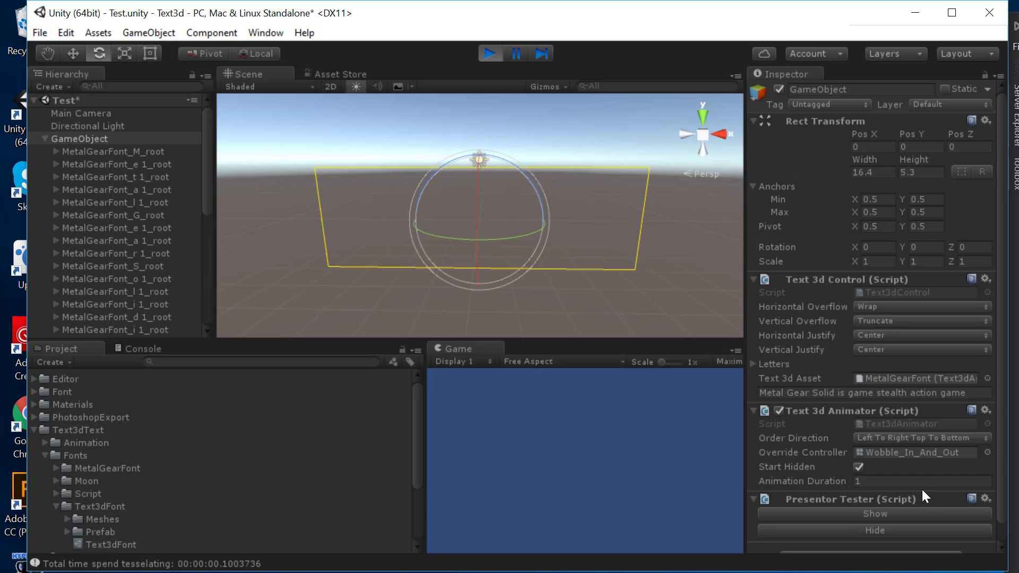
# Step: Preview the wobble show and hide, then set Order Direction to Paragraph Center Radial Out
pyautogui.click(888, 513)
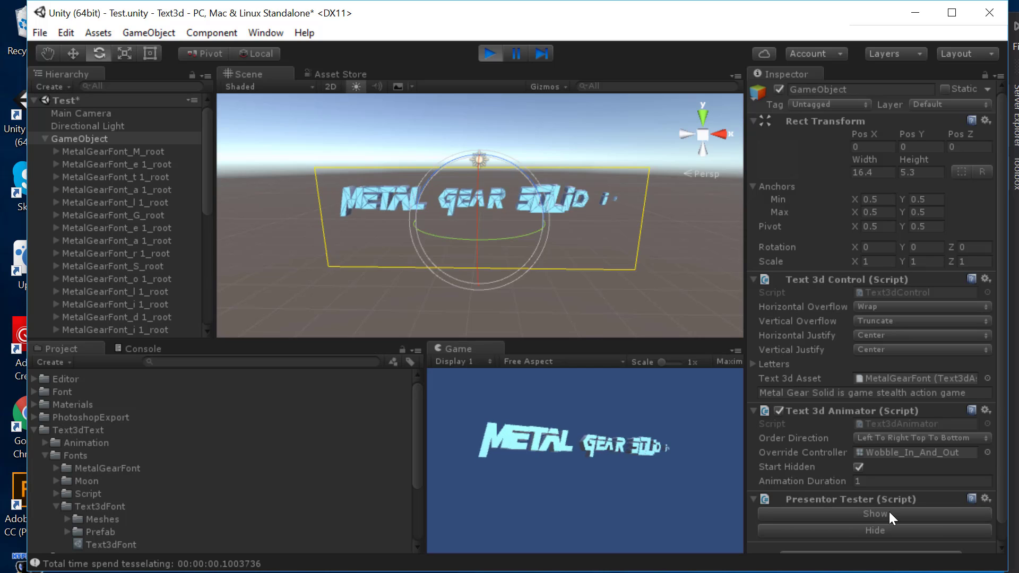
pyautogui.click(858, 526)
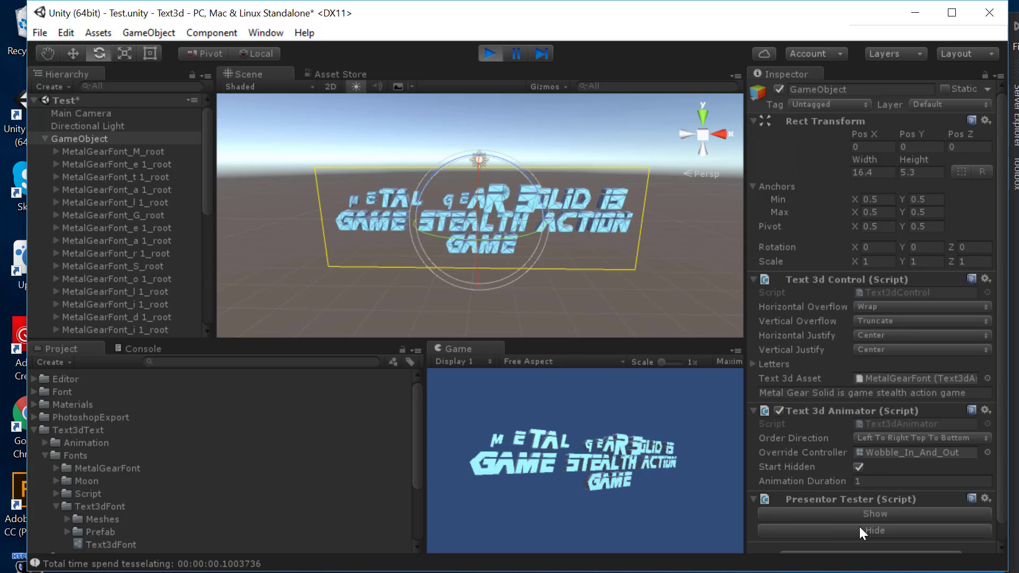
pyautogui.click(902, 438)
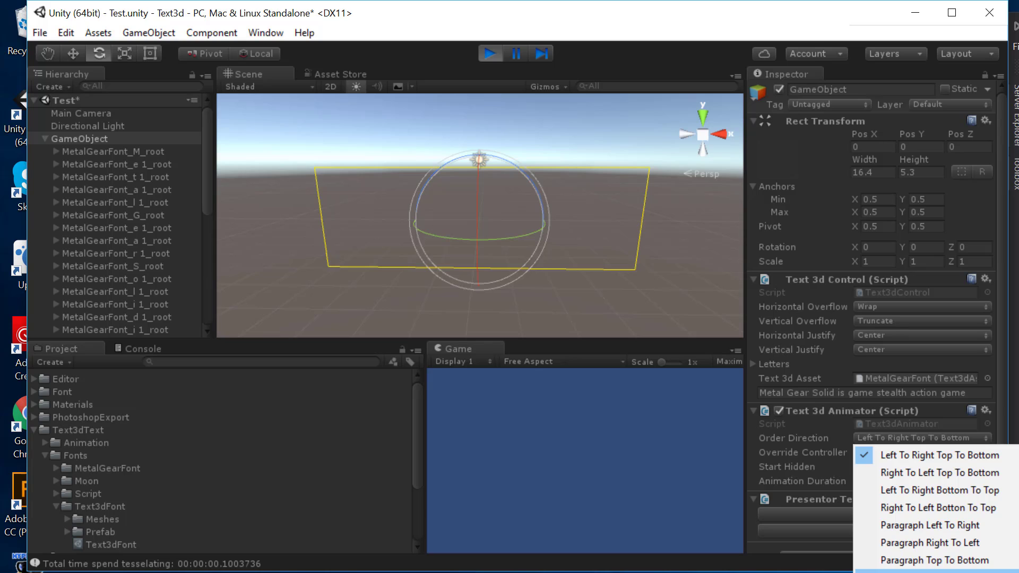
pyautogui.click(923, 571)
pyautogui.click(890, 440)
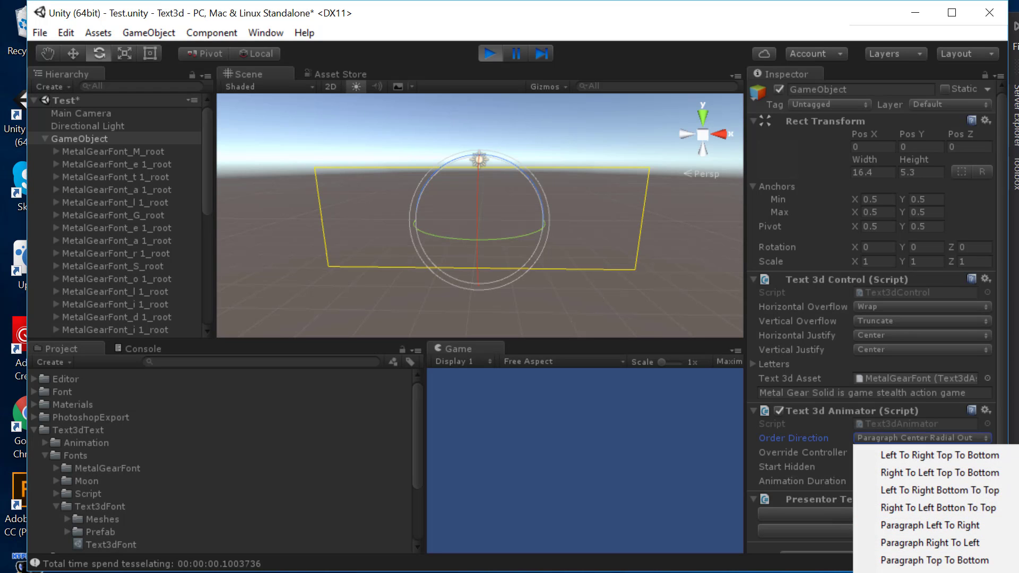
pyautogui.click(613, 399)
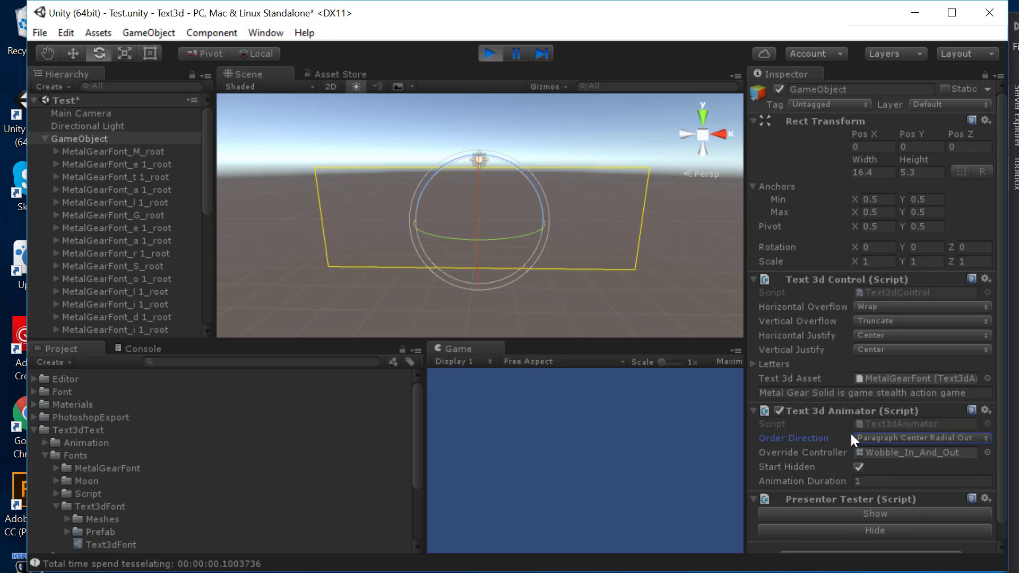
# Step: Preview the radial-order wobble with Show, Hide, then Show
pyautogui.click(843, 516)
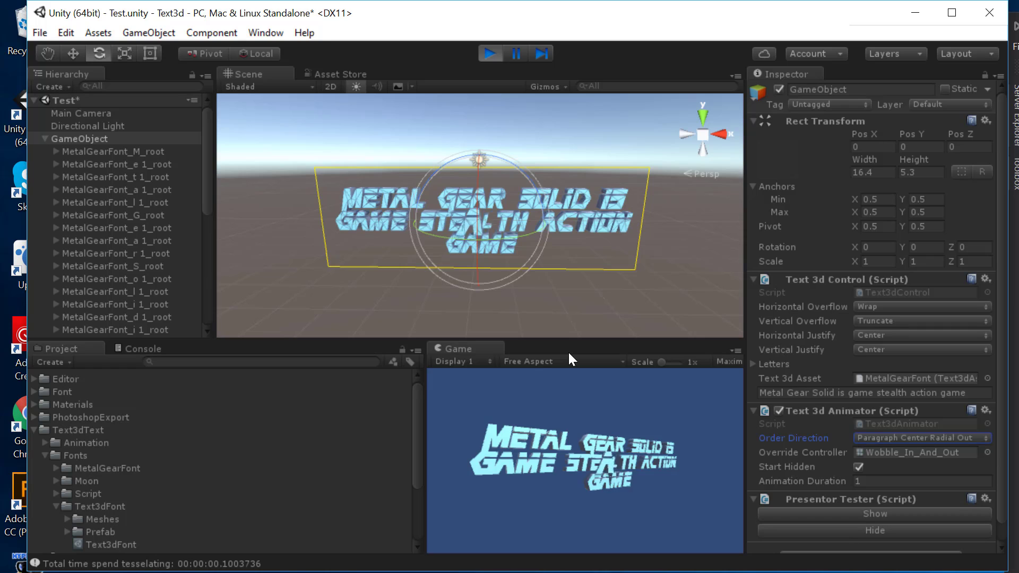
pyautogui.click(852, 528)
pyautogui.click(895, 511)
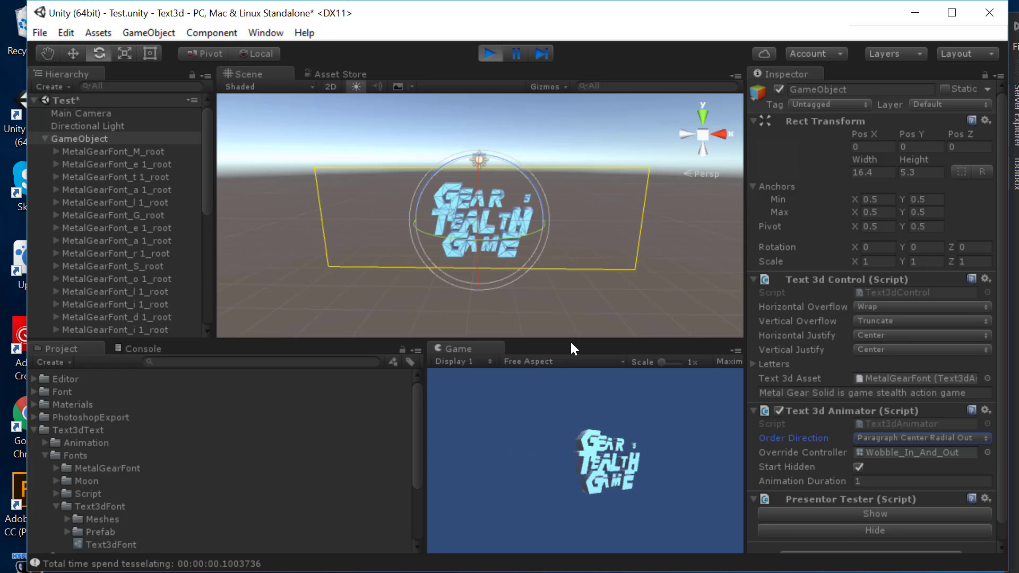
# Step: Set Order Direction to Paragraph Outer Radial In and preview the wobble with Hide and Show
pyautogui.click(902, 438)
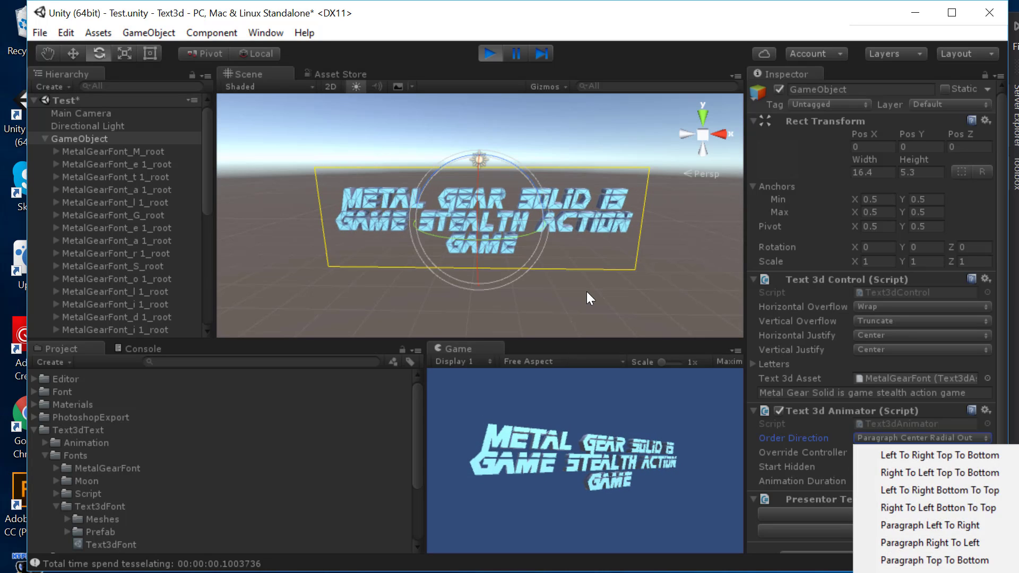
pyautogui.click(883, 571)
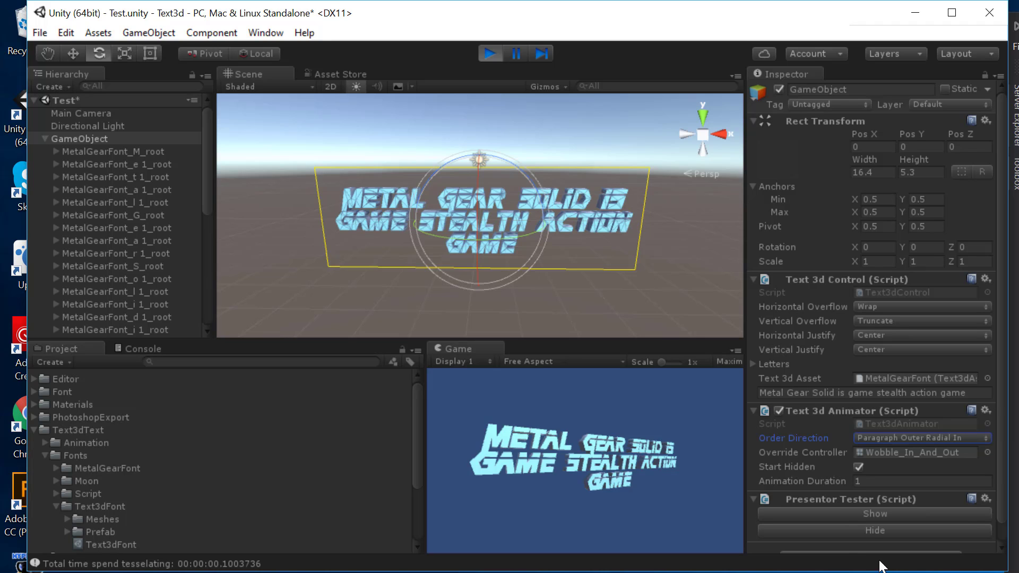
pyautogui.click(861, 529)
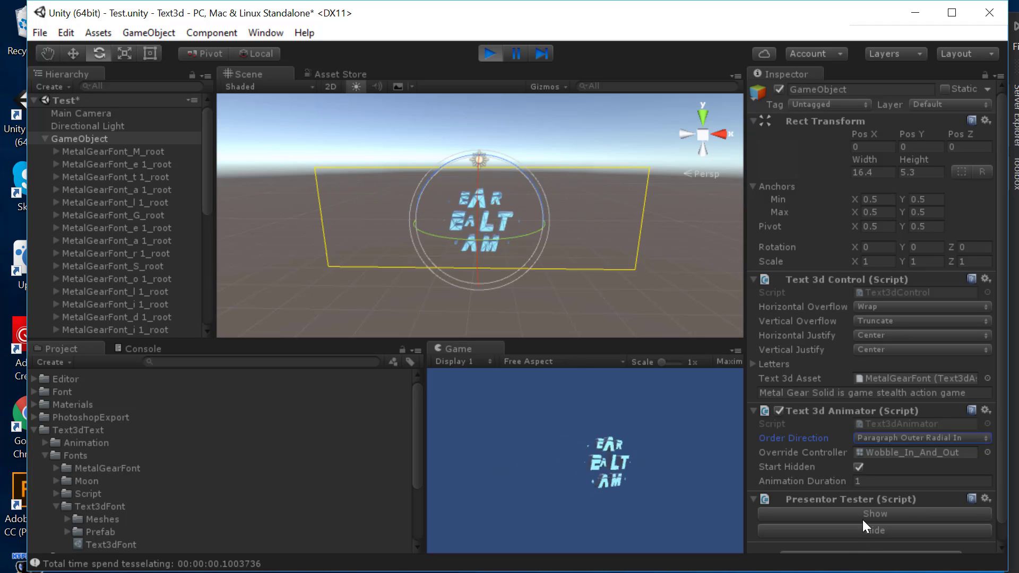
pyautogui.click(861, 517)
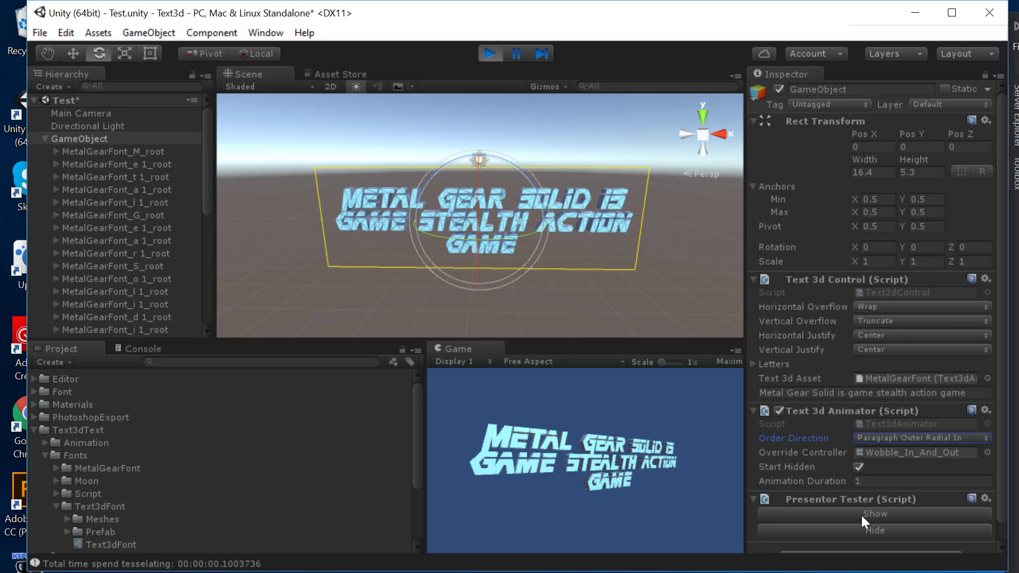
# Step: Switch Order Direction to Paragraph Center Linear Vertical and preview the Show/Hide wobble several times
pyautogui.click(882, 438)
pyautogui.click(876, 542)
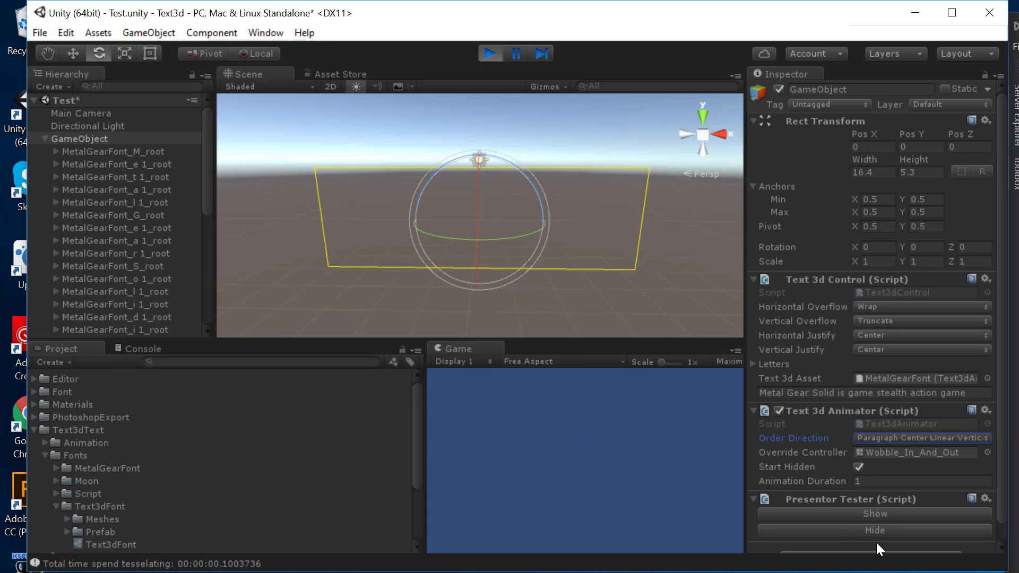
pyautogui.click(873, 515)
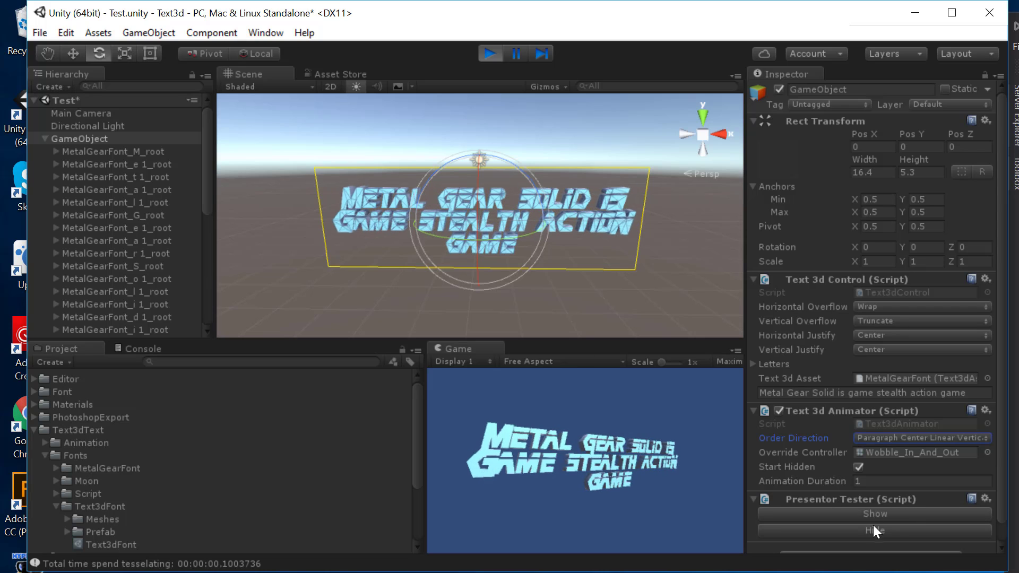
pyautogui.click(871, 533)
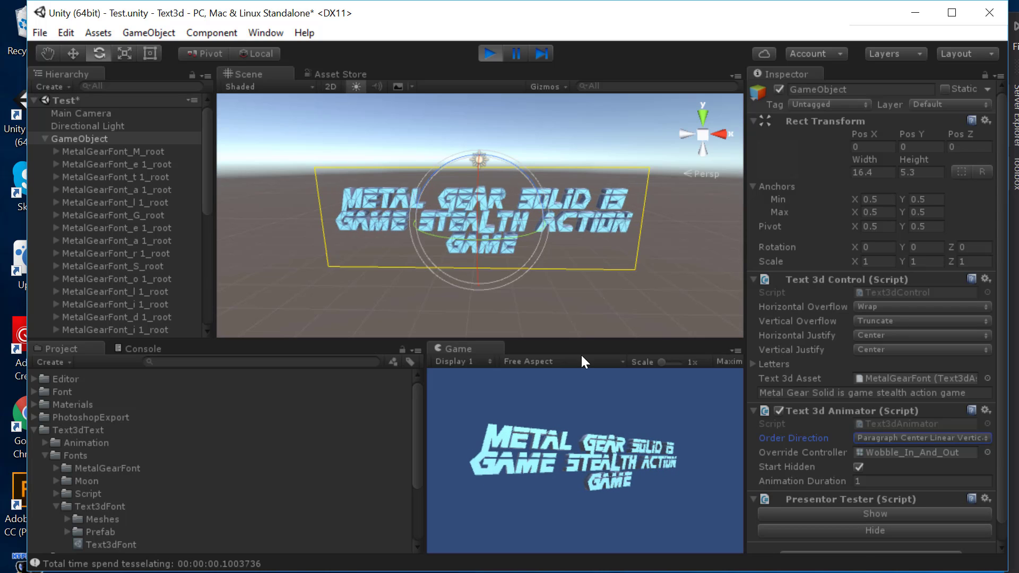
pyautogui.click(876, 514)
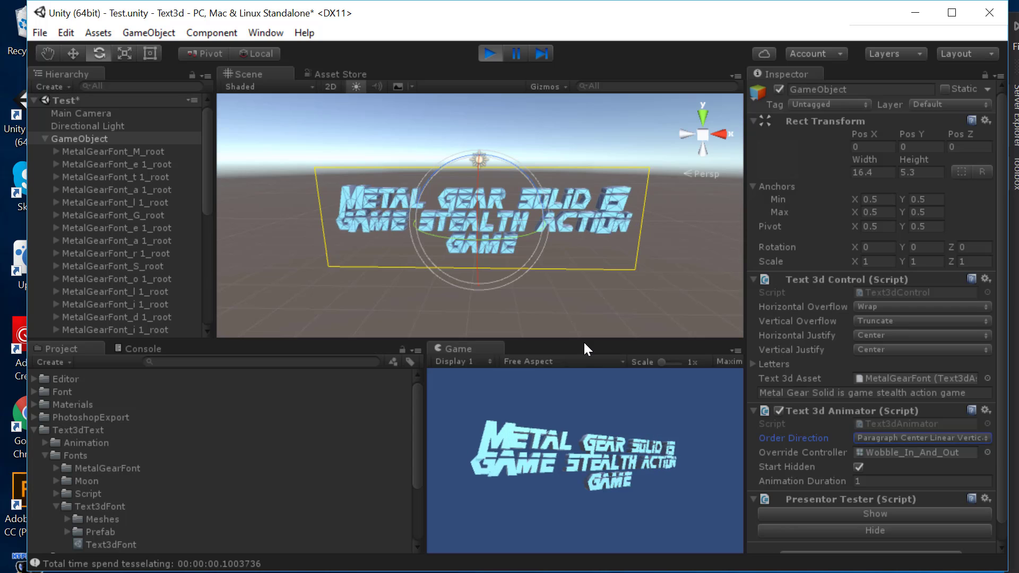
pyautogui.click(871, 533)
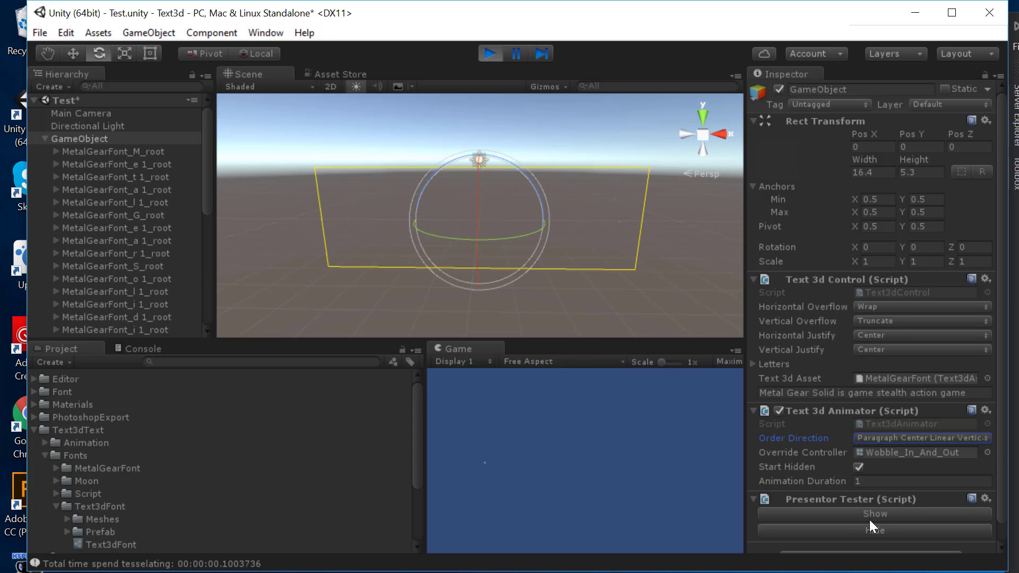
pyautogui.click(869, 518)
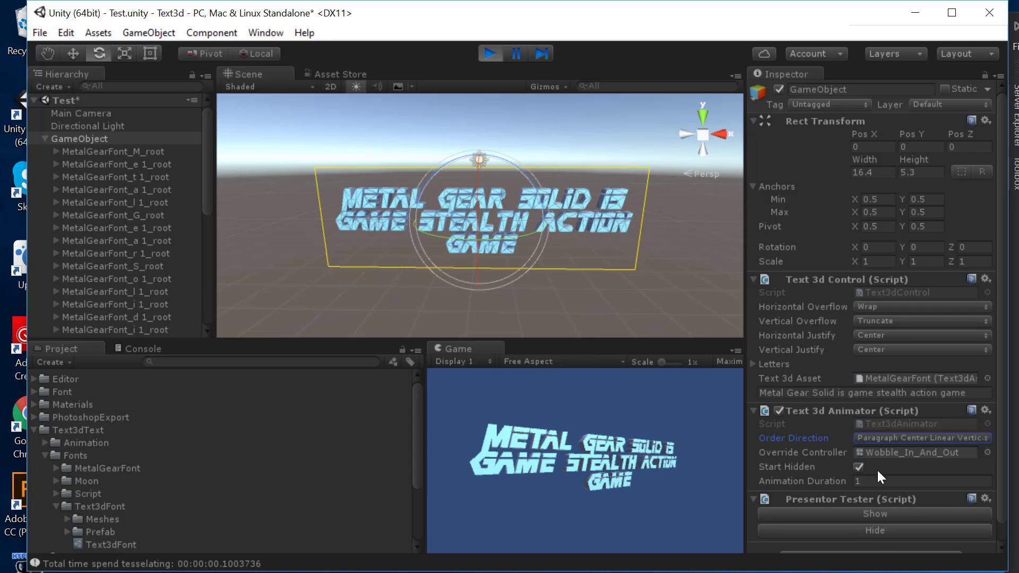
pyautogui.click(879, 437)
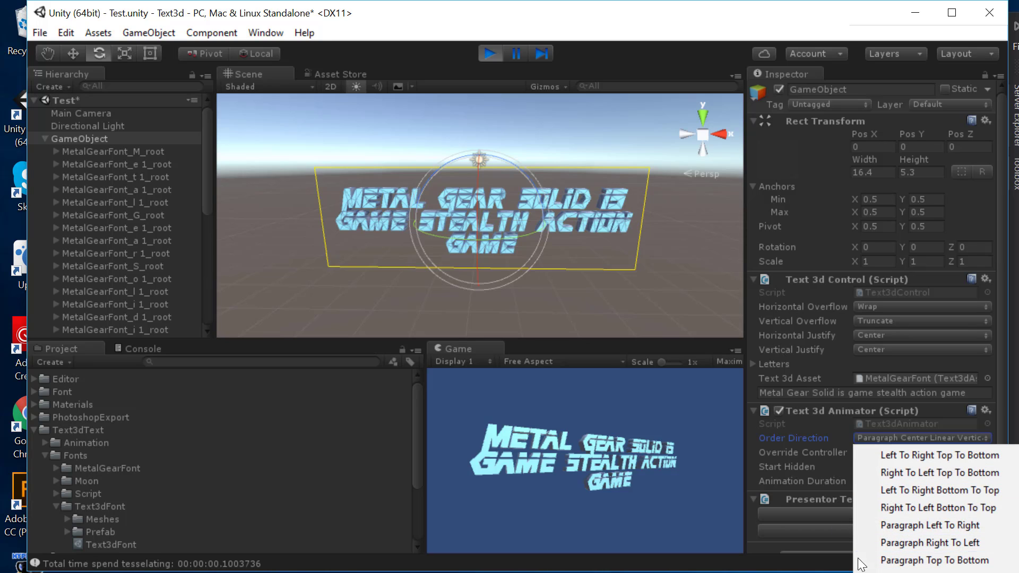
# Step: Close the Order Direction dropdown, leaving Paragraph Center Linear Vertical selected
pyautogui.click(806, 469)
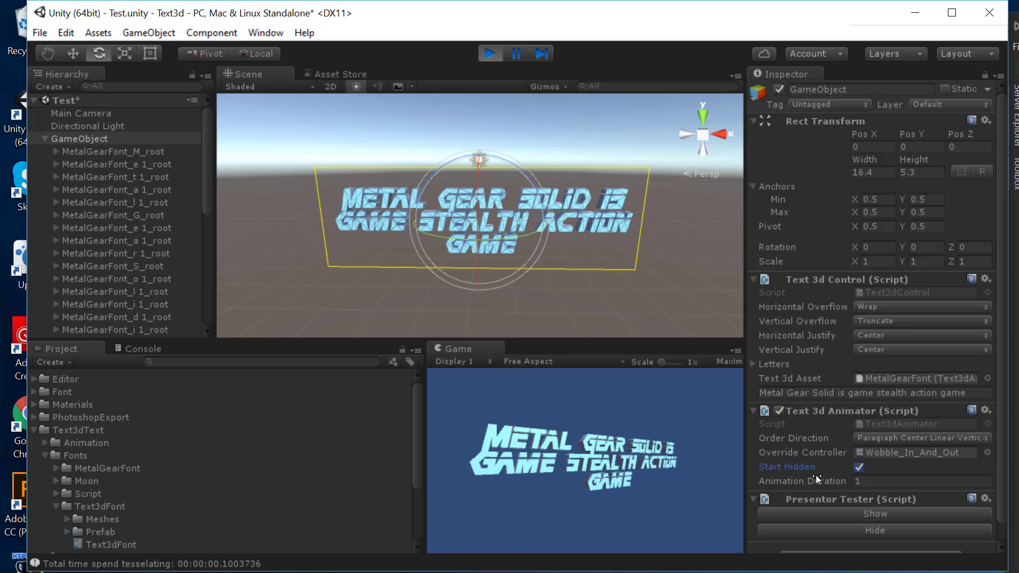